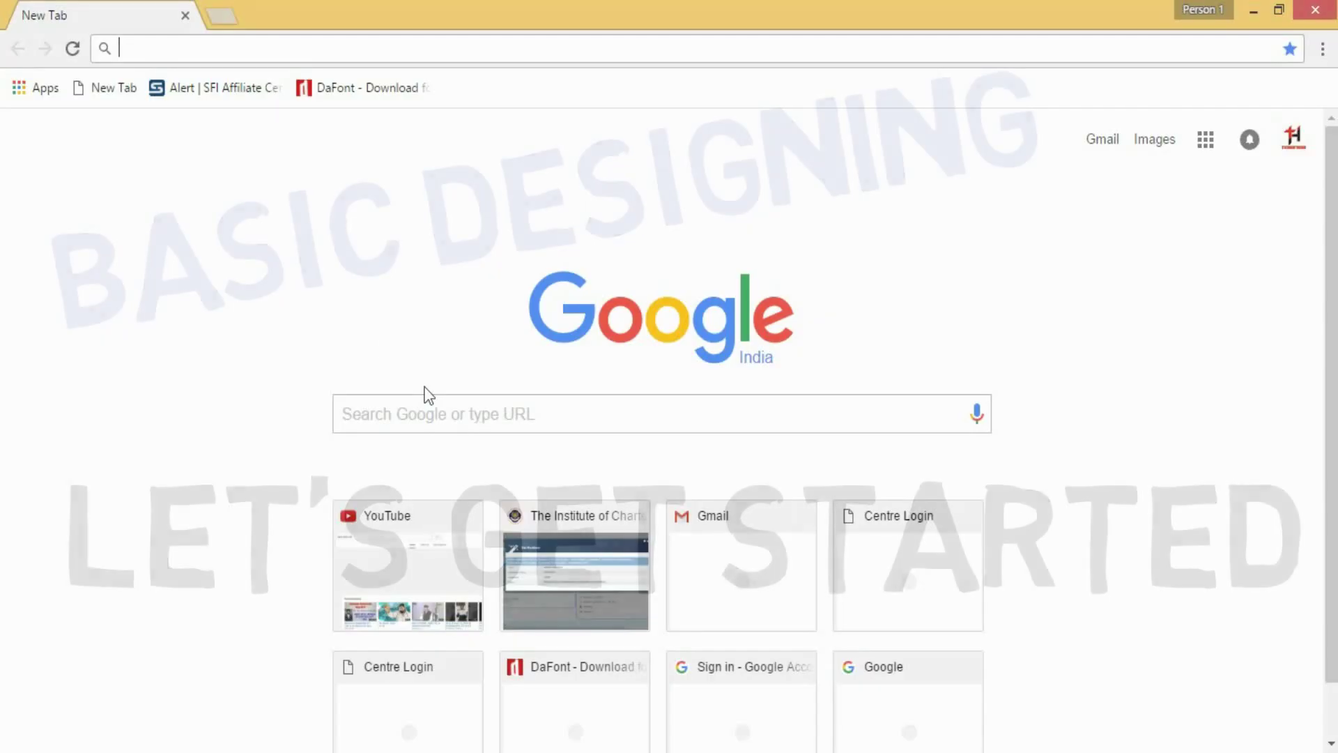
Step: Go to vectr.com and create a new blank design file
text(vect)
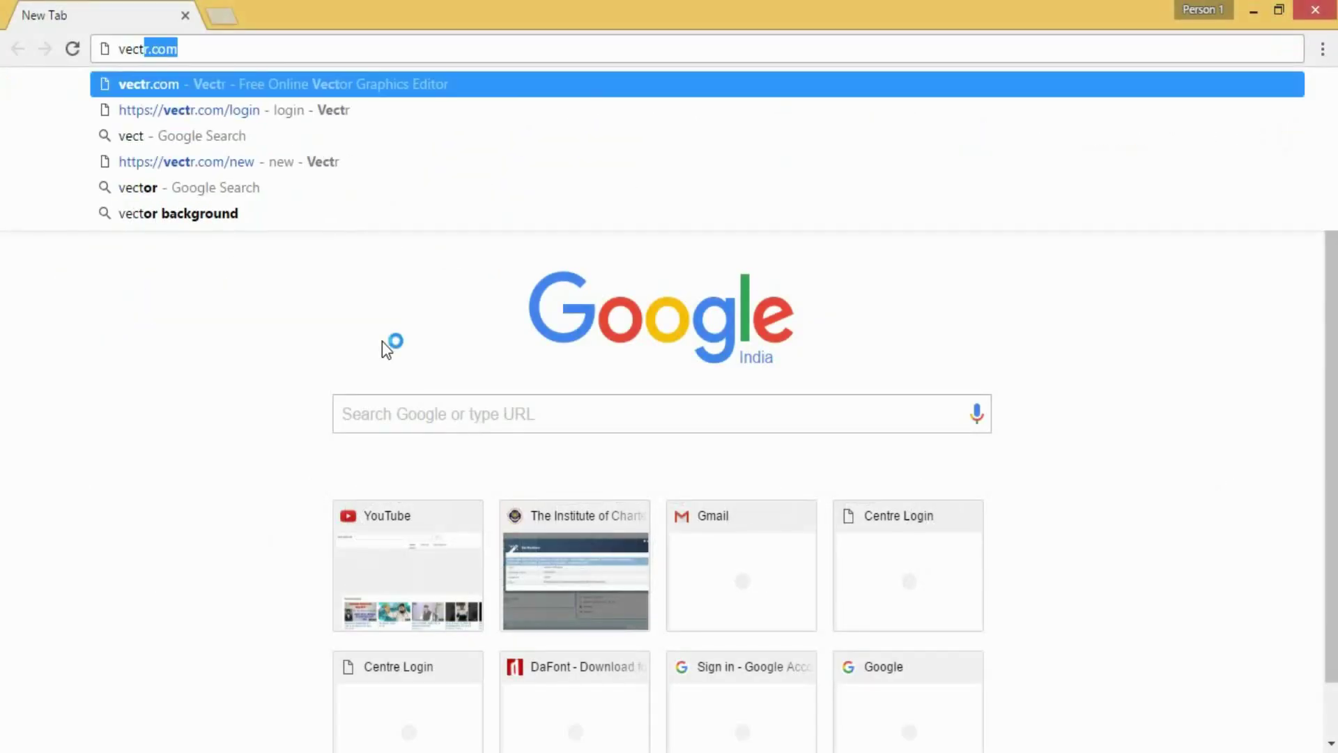
text(r)
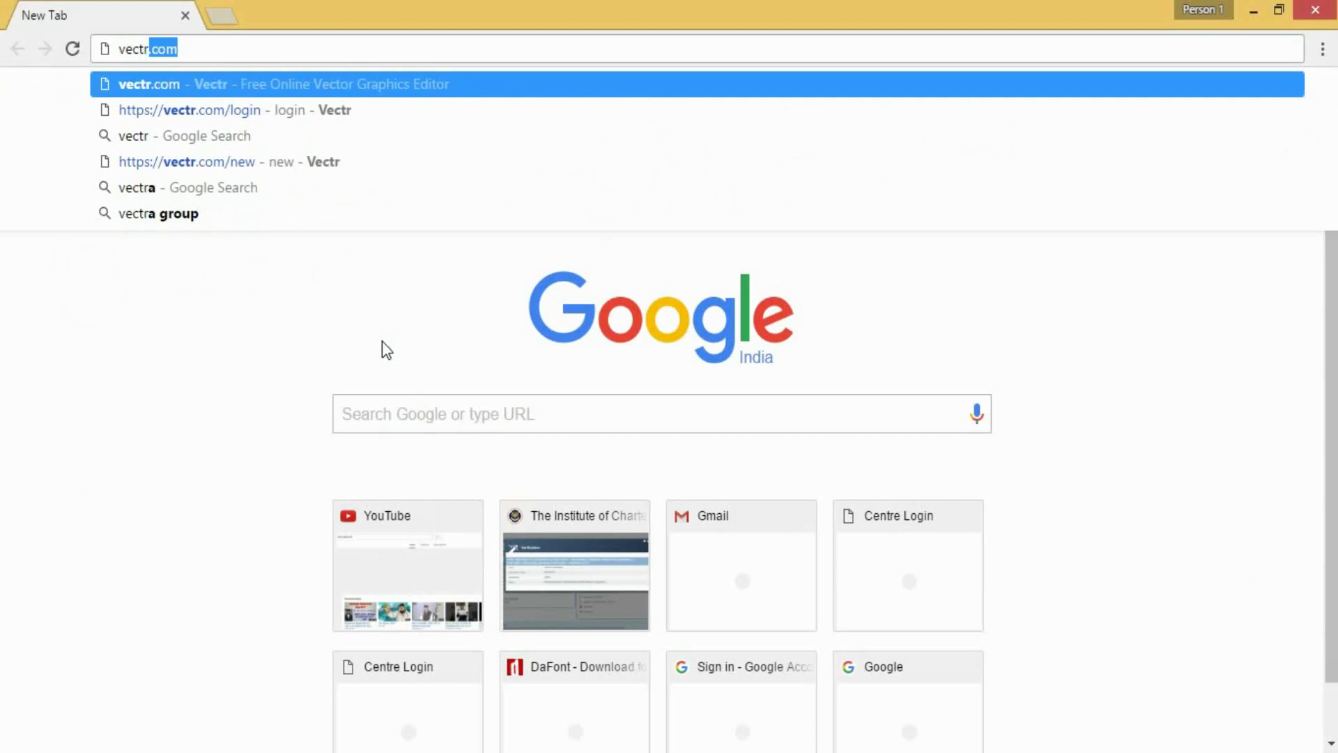
text(.com)
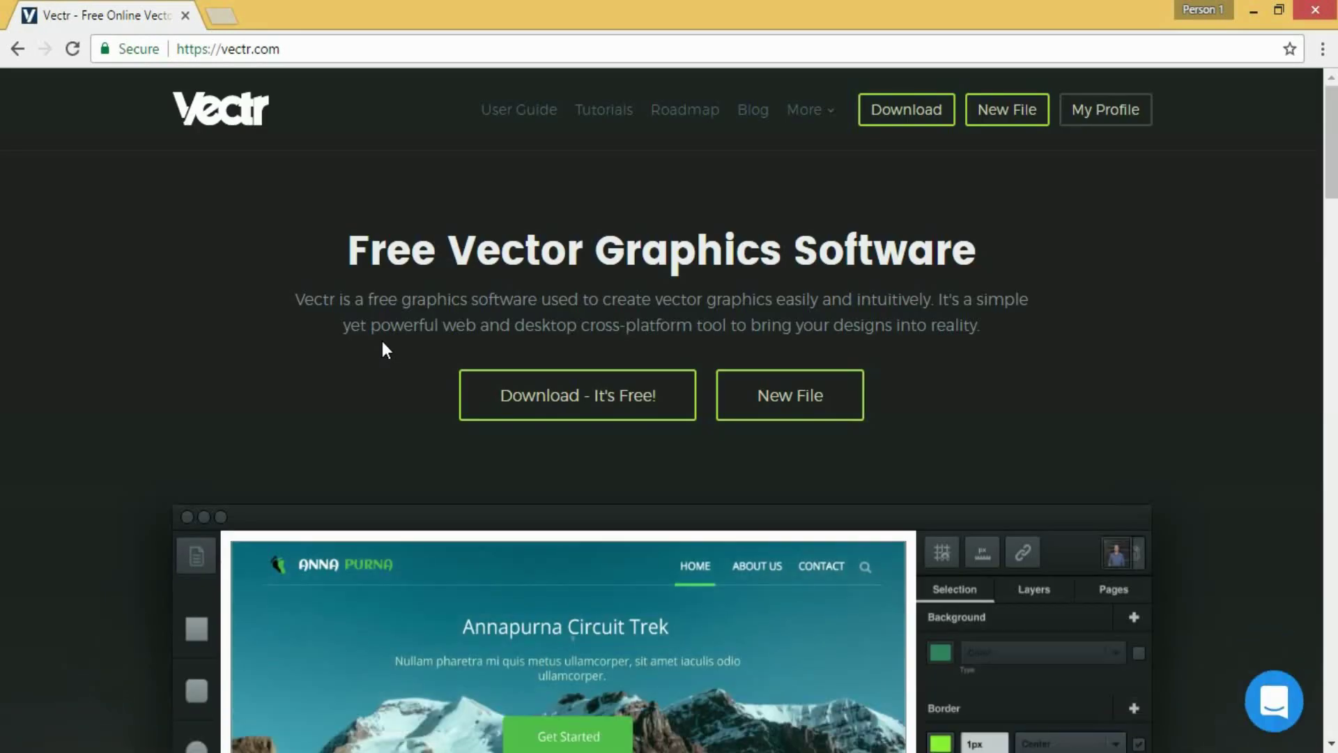
click(997, 113)
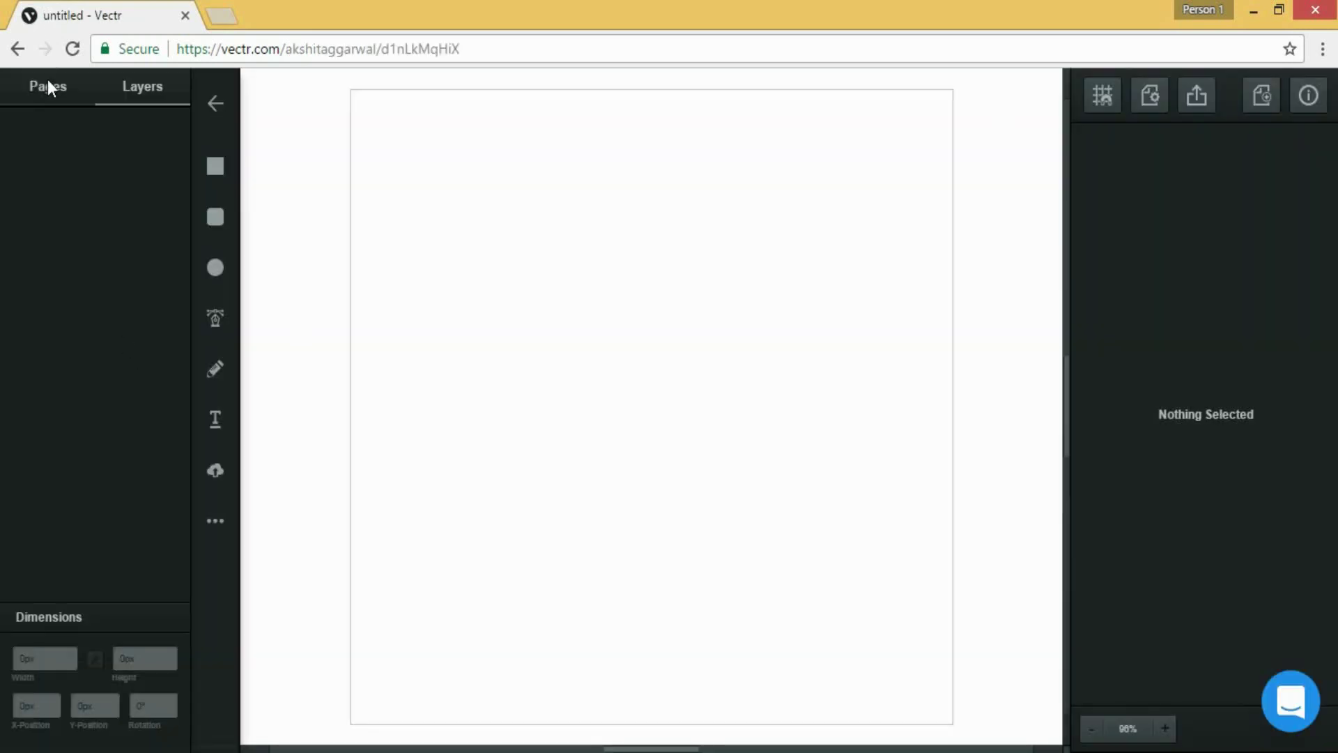
Step: Set the page size to the YouTube Uploads preset, 1280px wide, in Page Settings
click(49, 86)
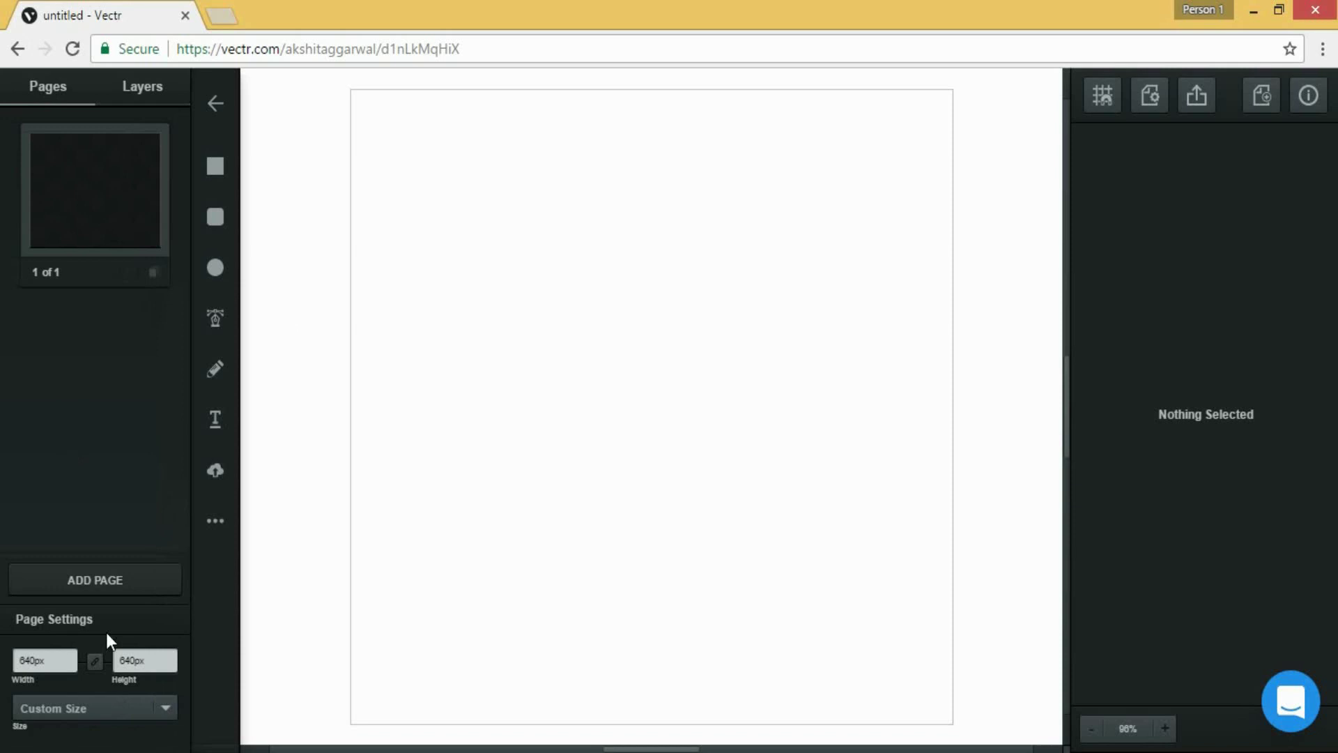
click(167, 707)
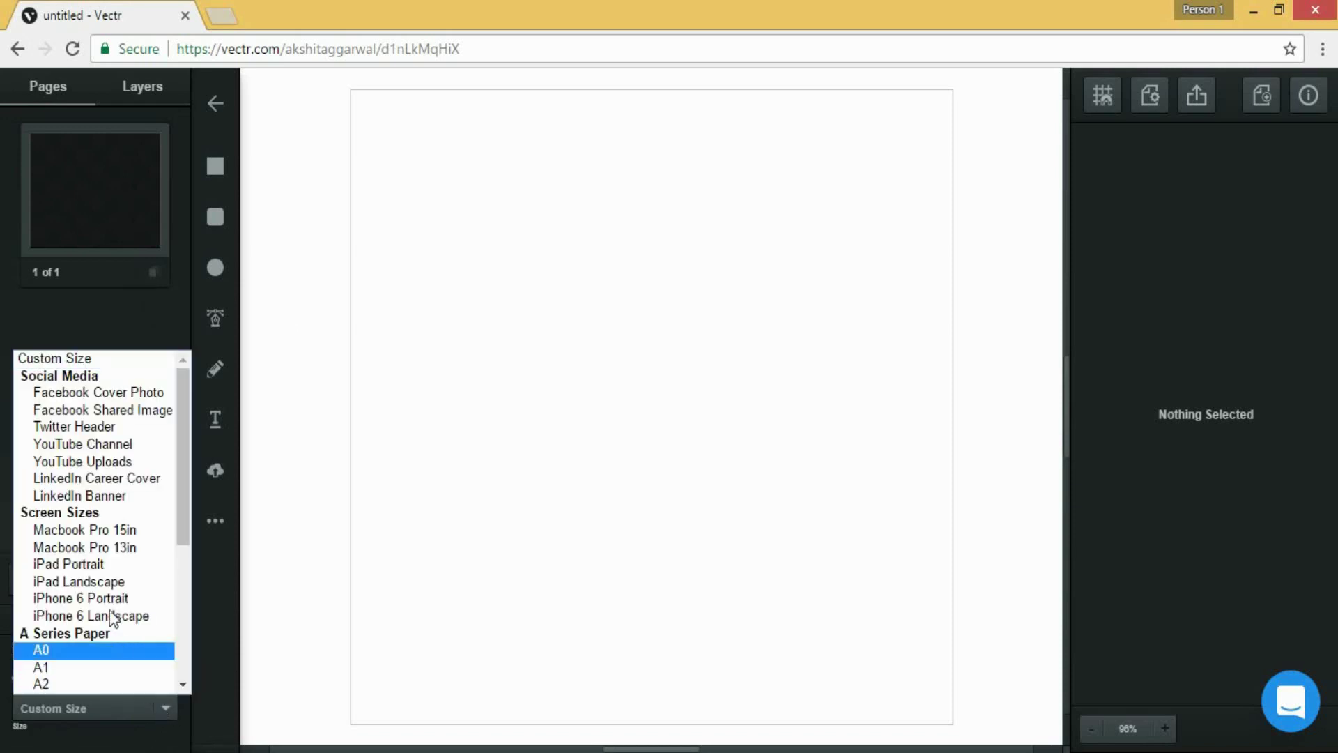
click(119, 450)
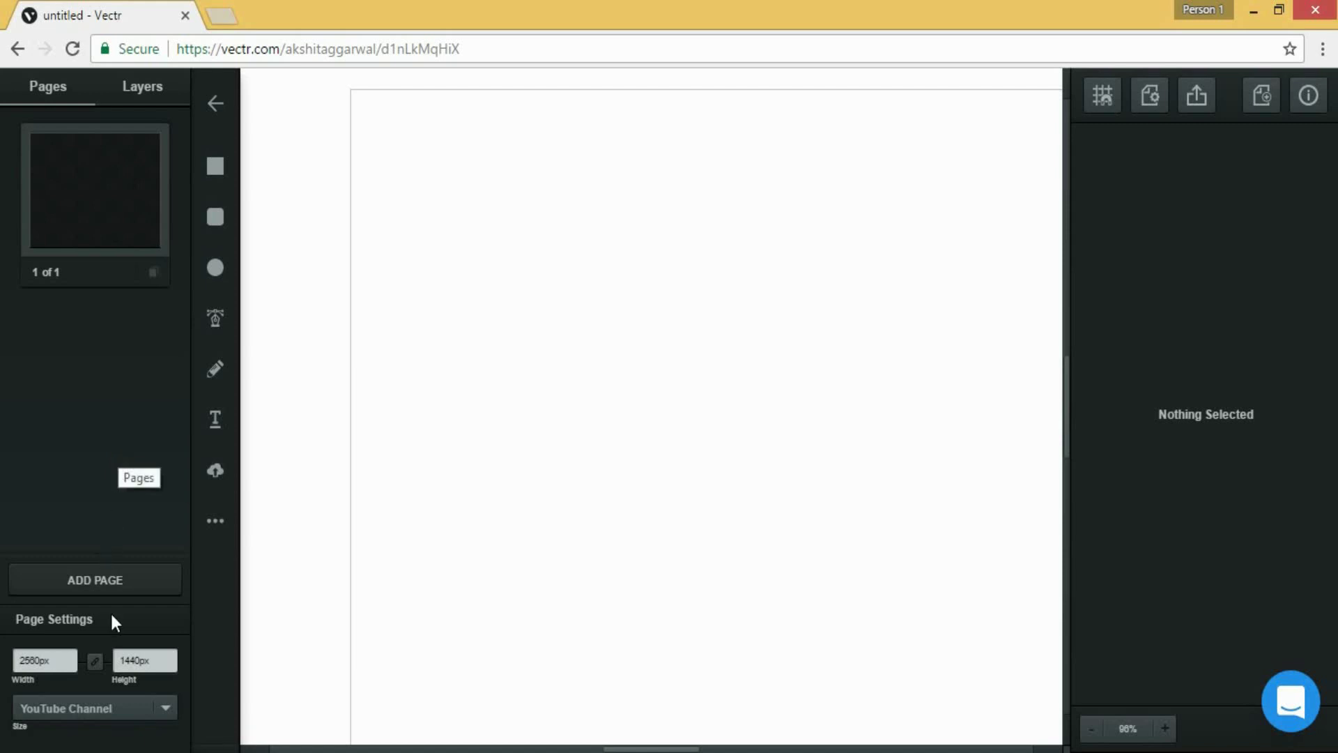
click(165, 705)
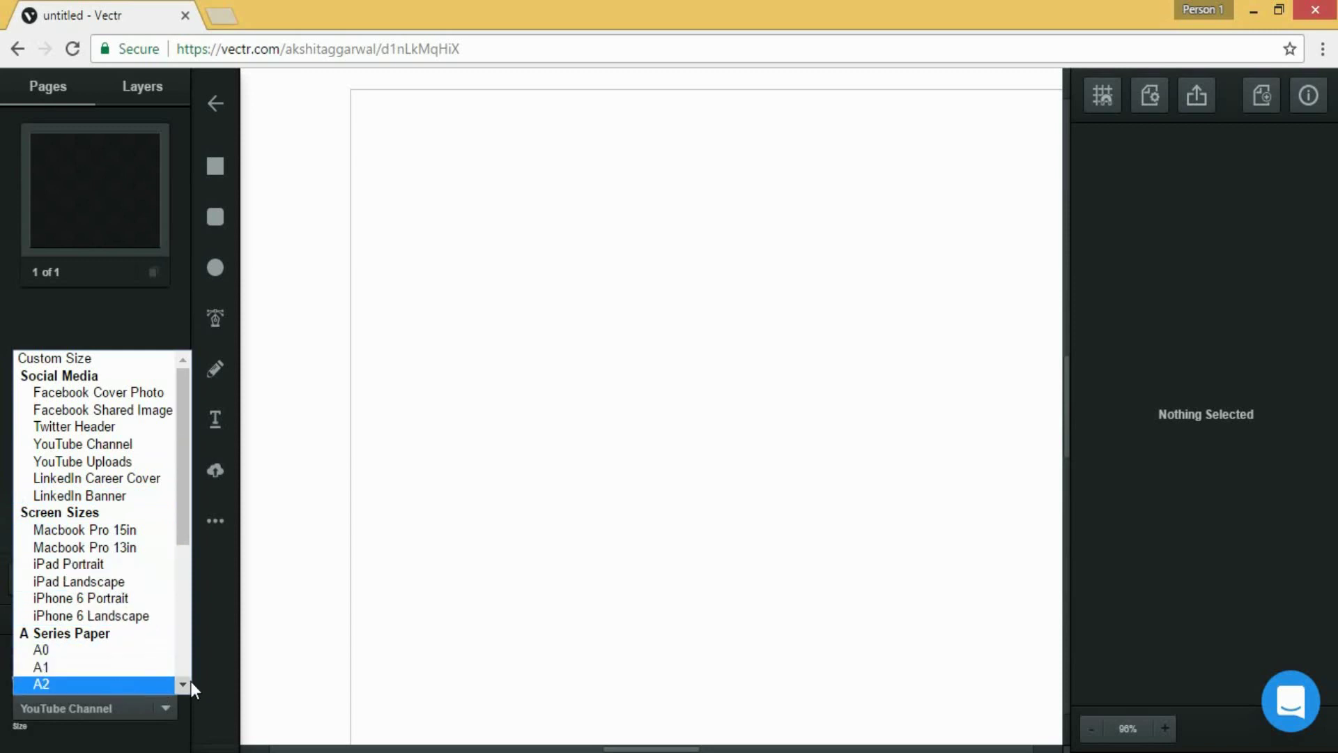
scroll(186, 685, down, 5)
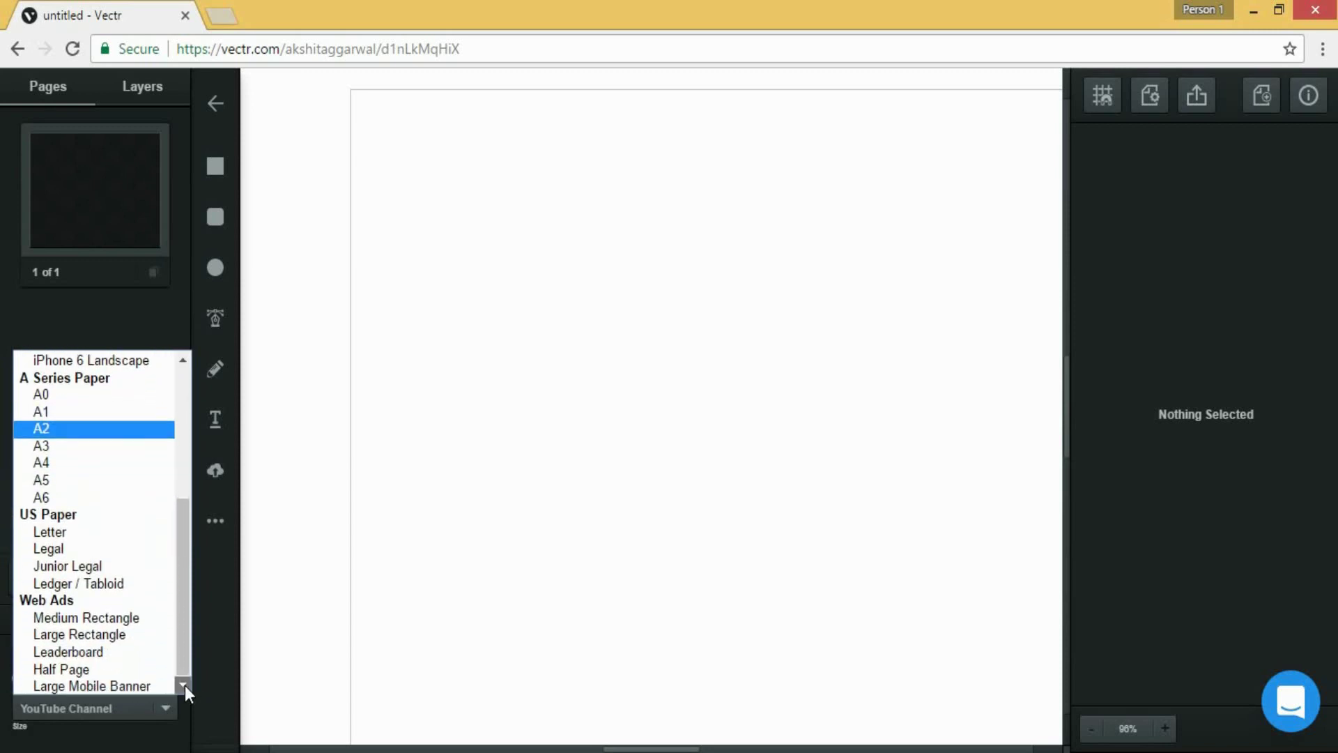
drag(185, 677, 178, 496)
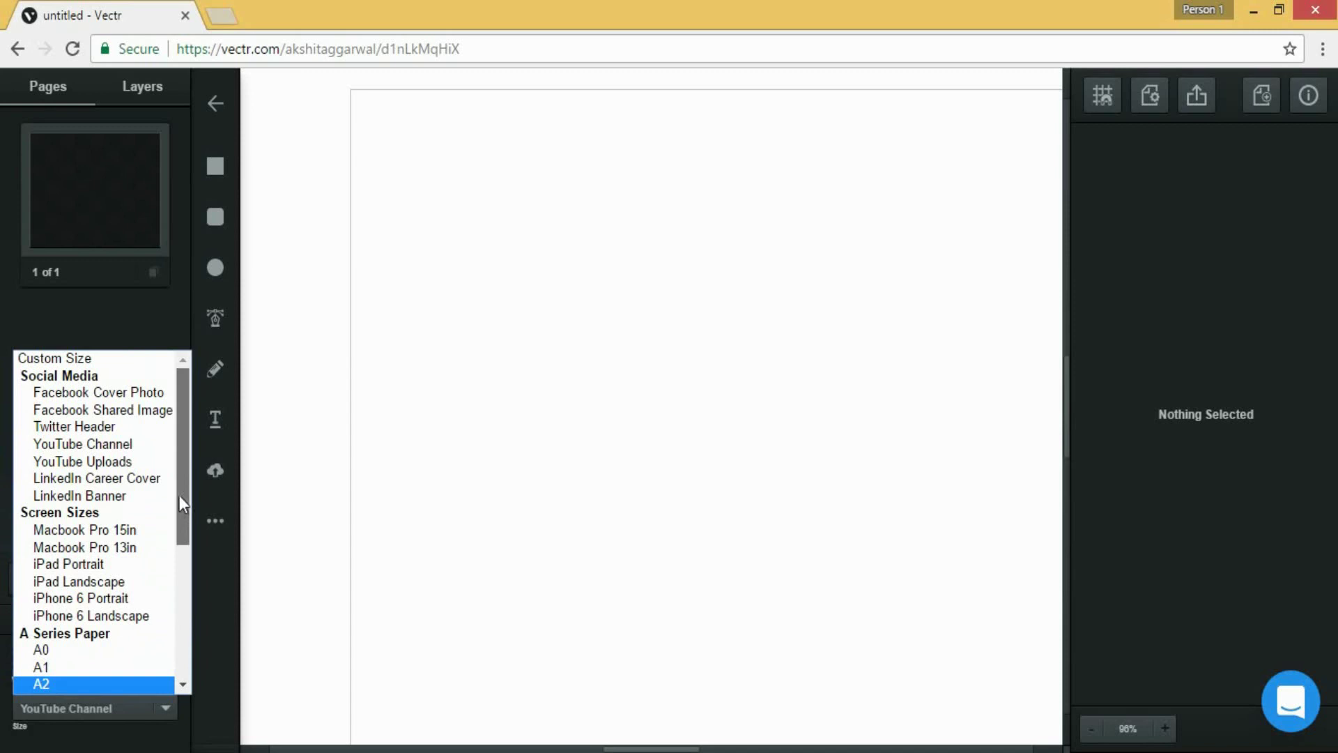
click(112, 463)
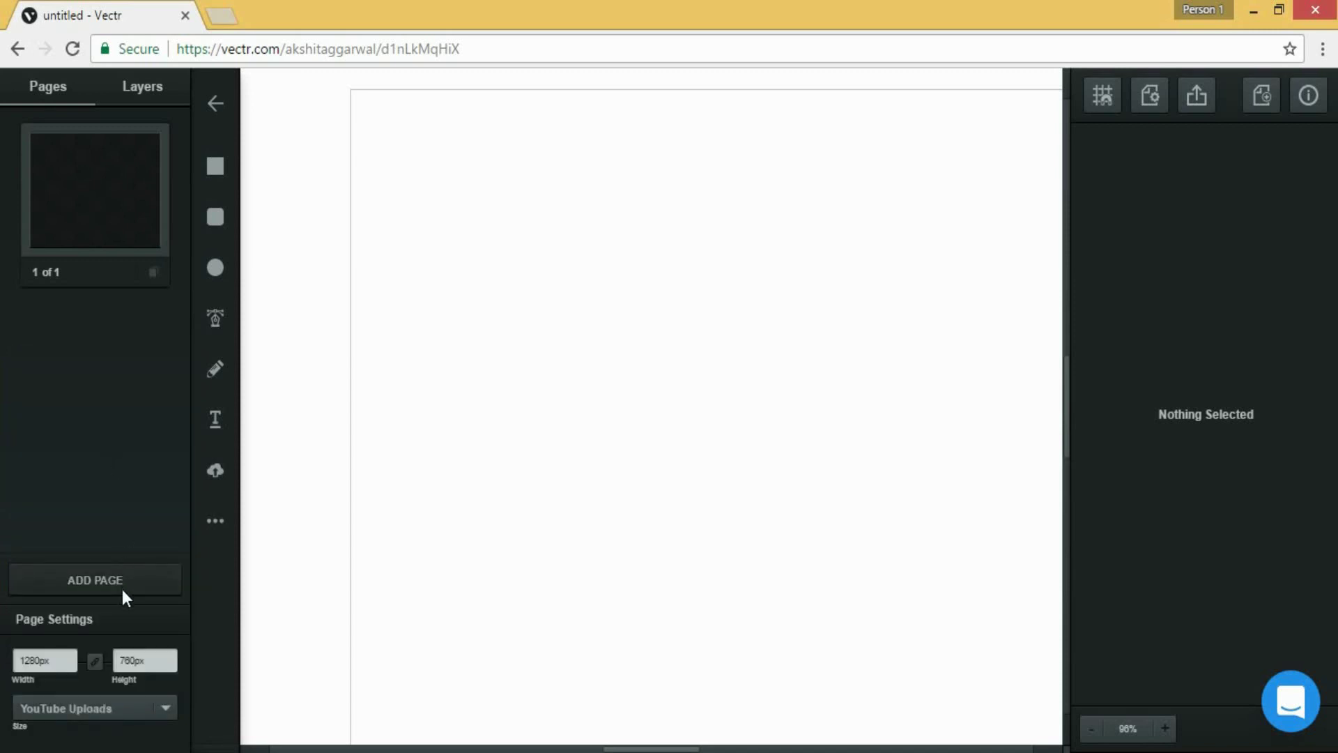
click(143, 97)
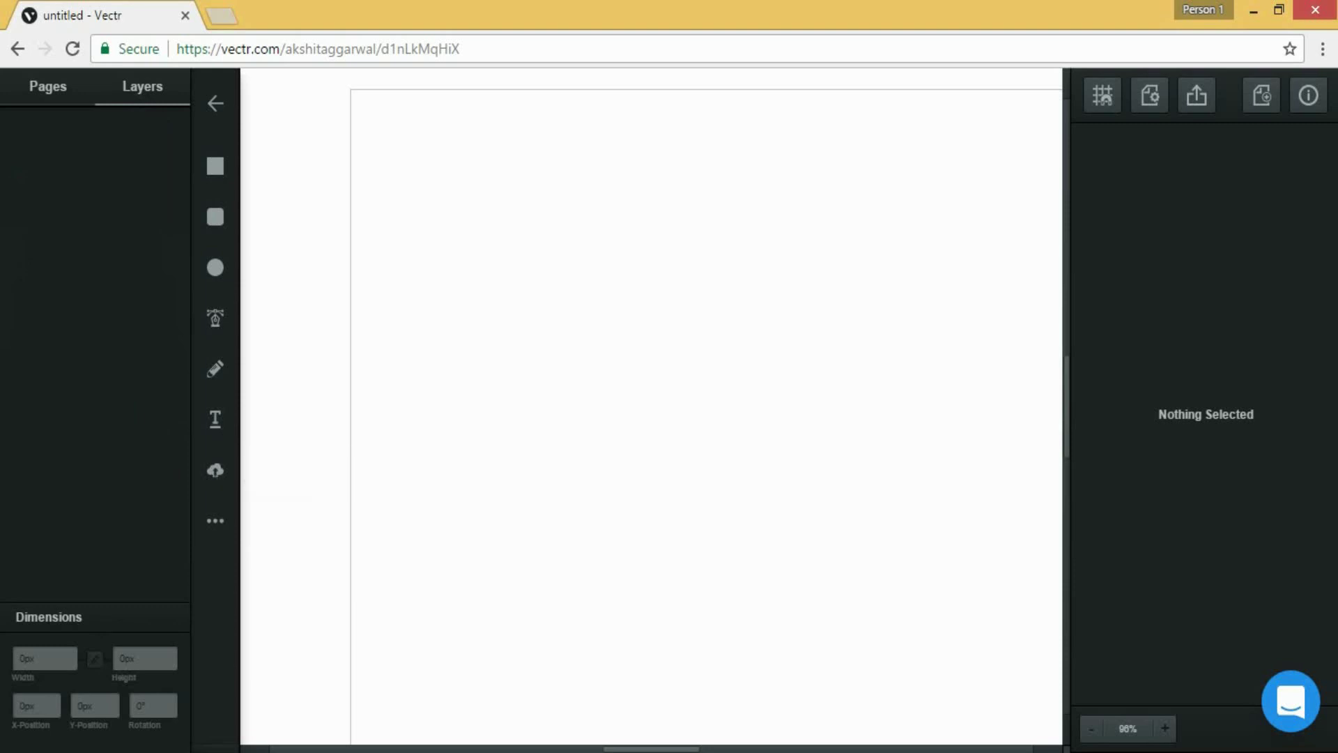
Step: Zoom out to 50% and centre the landscape artboard in the workspace
click(1094, 729)
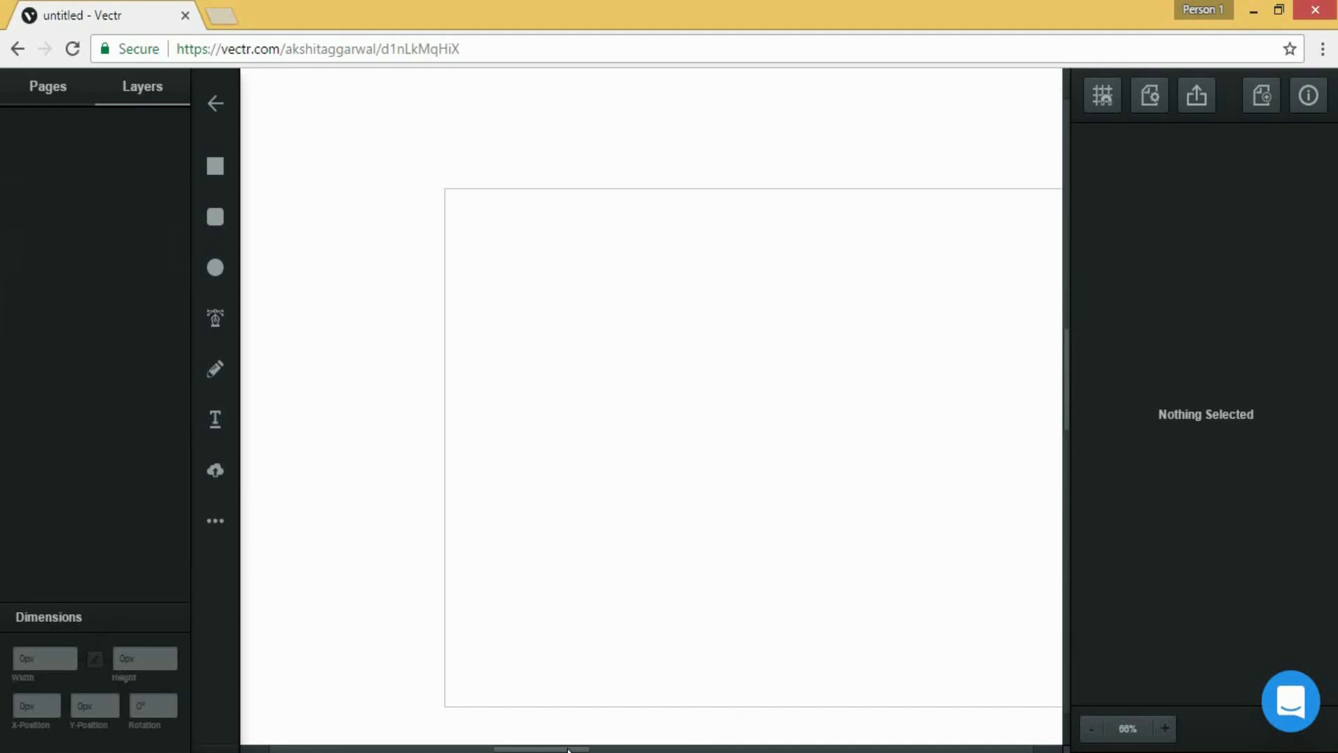
drag(565, 743, 753, 743)
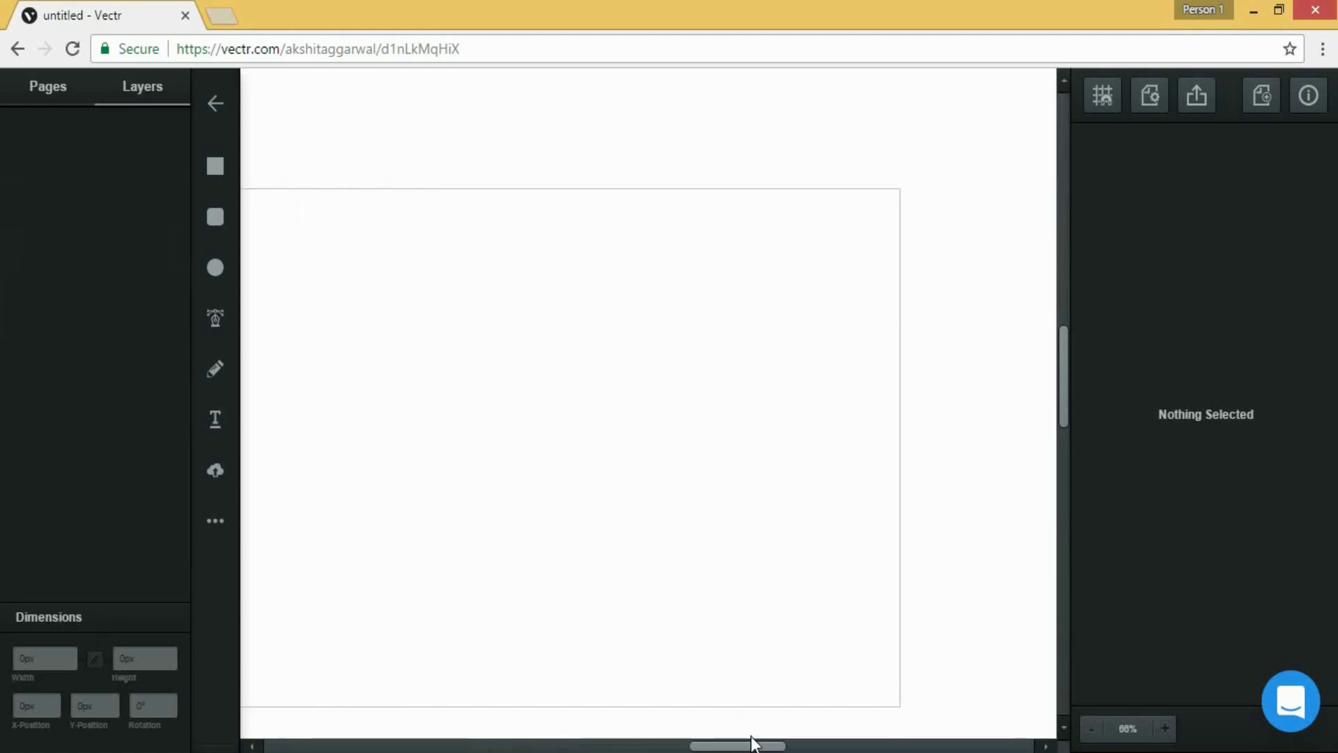
click(1088, 729)
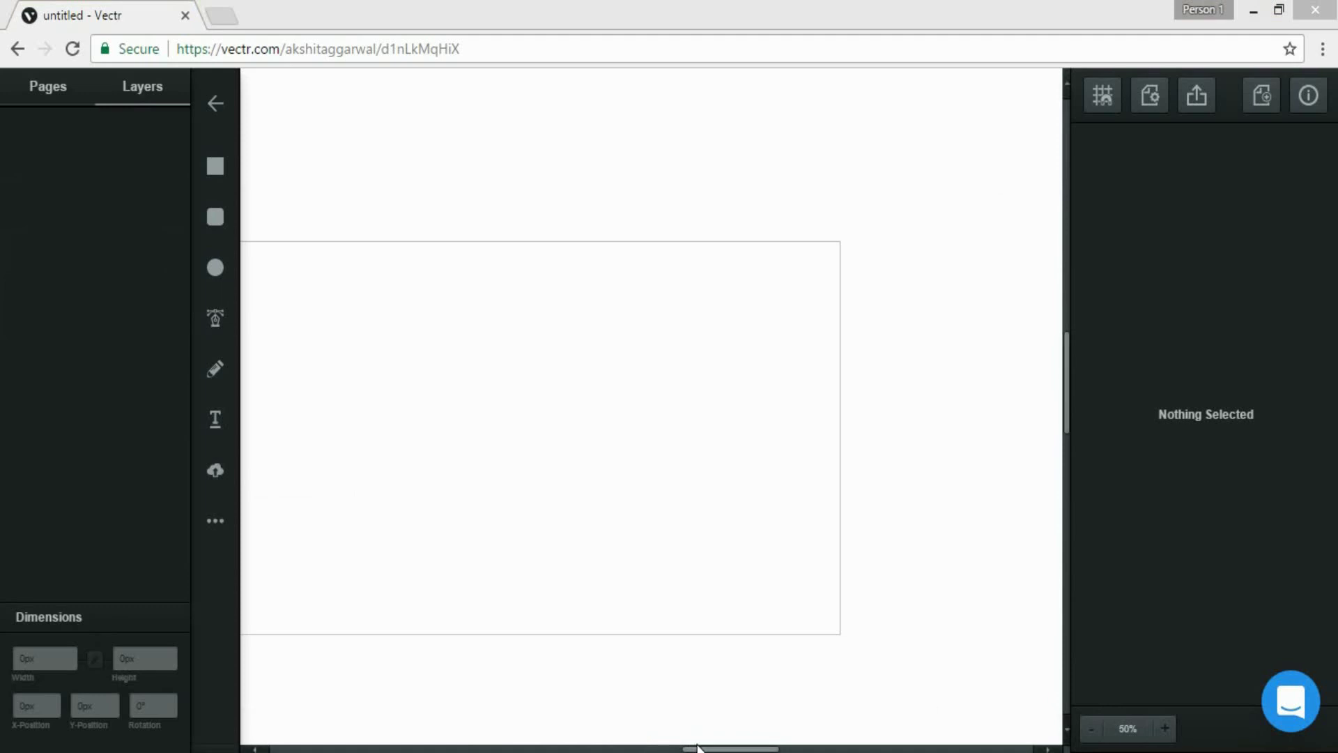
drag(700, 747, 617, 747)
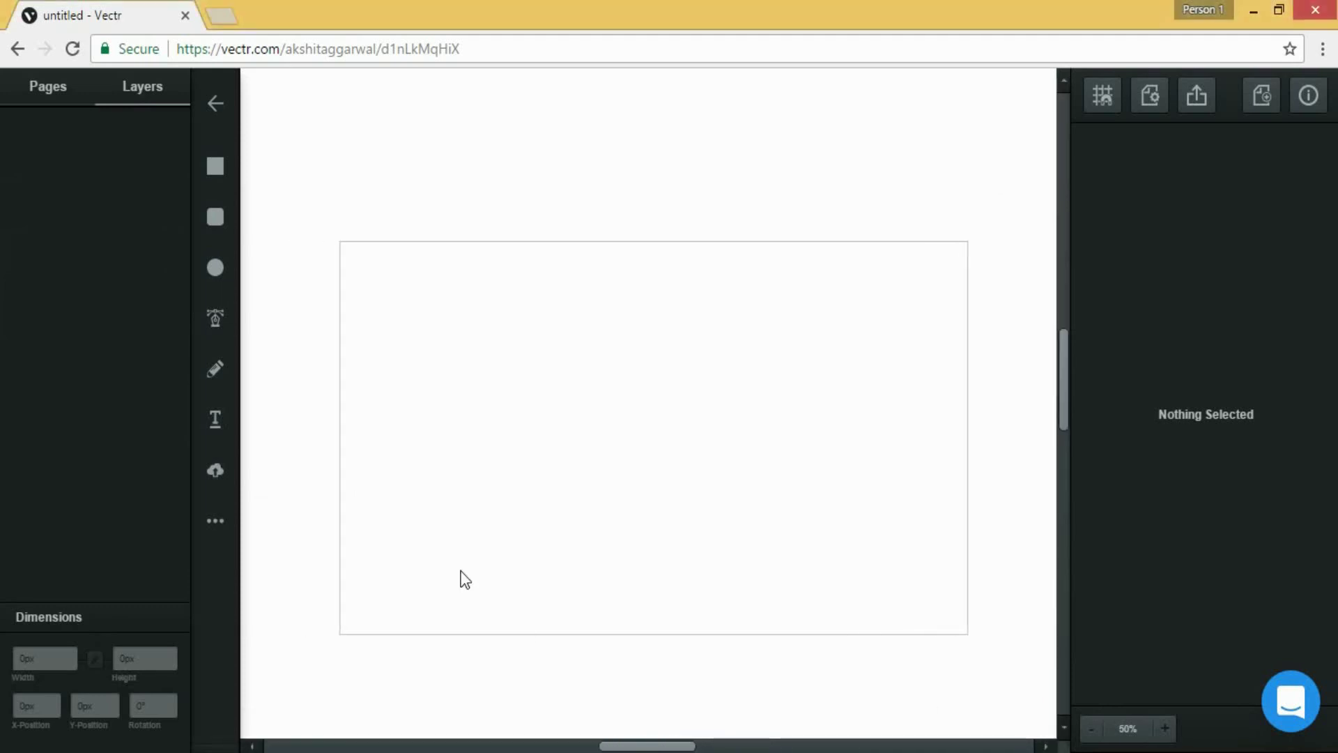
Step: Upload the blue grunge JPG and drag it to cover the entire page
click(215, 471)
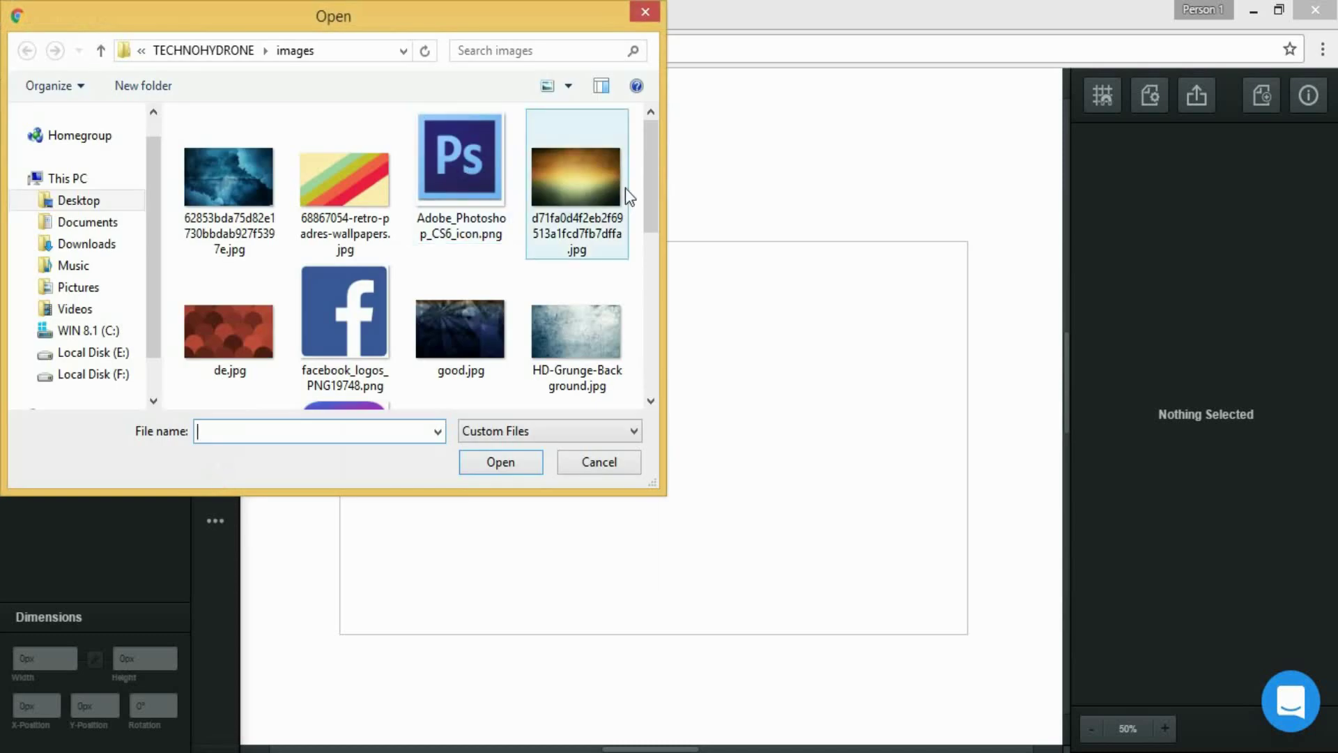
click(198, 183)
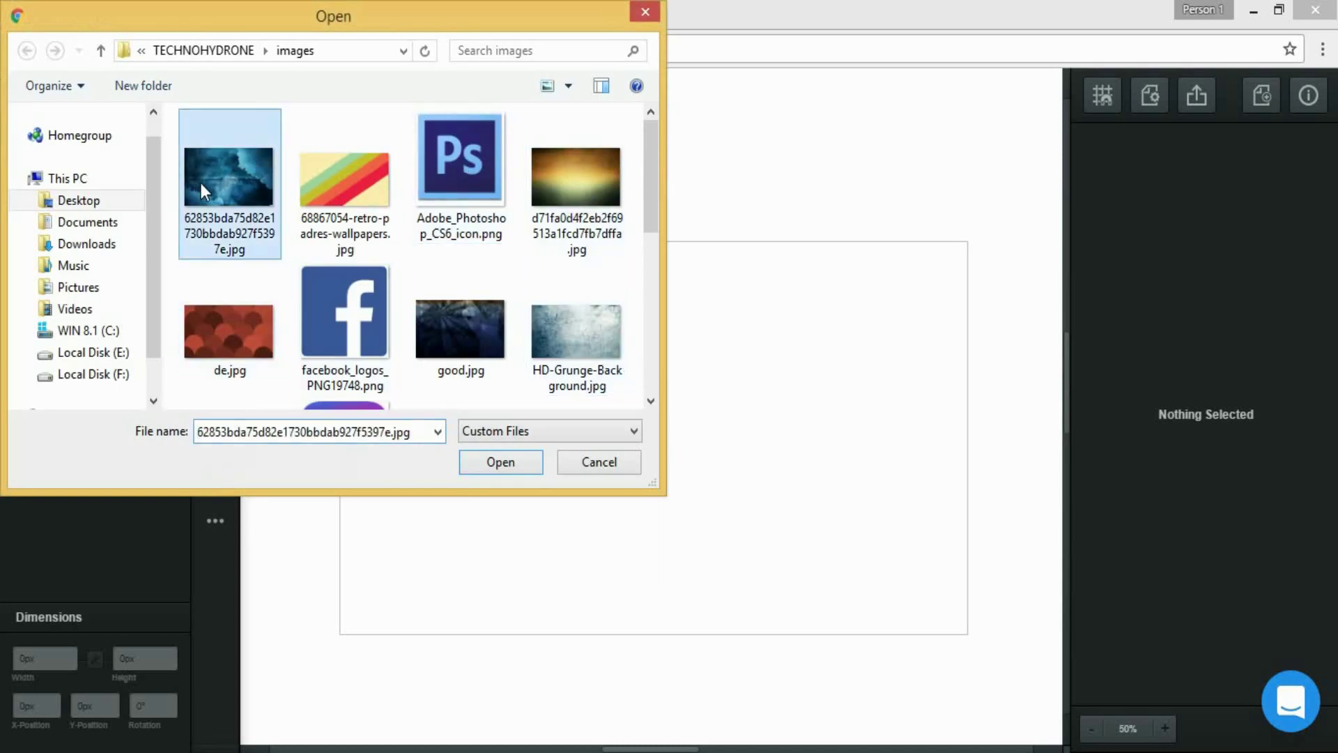
click(487, 463)
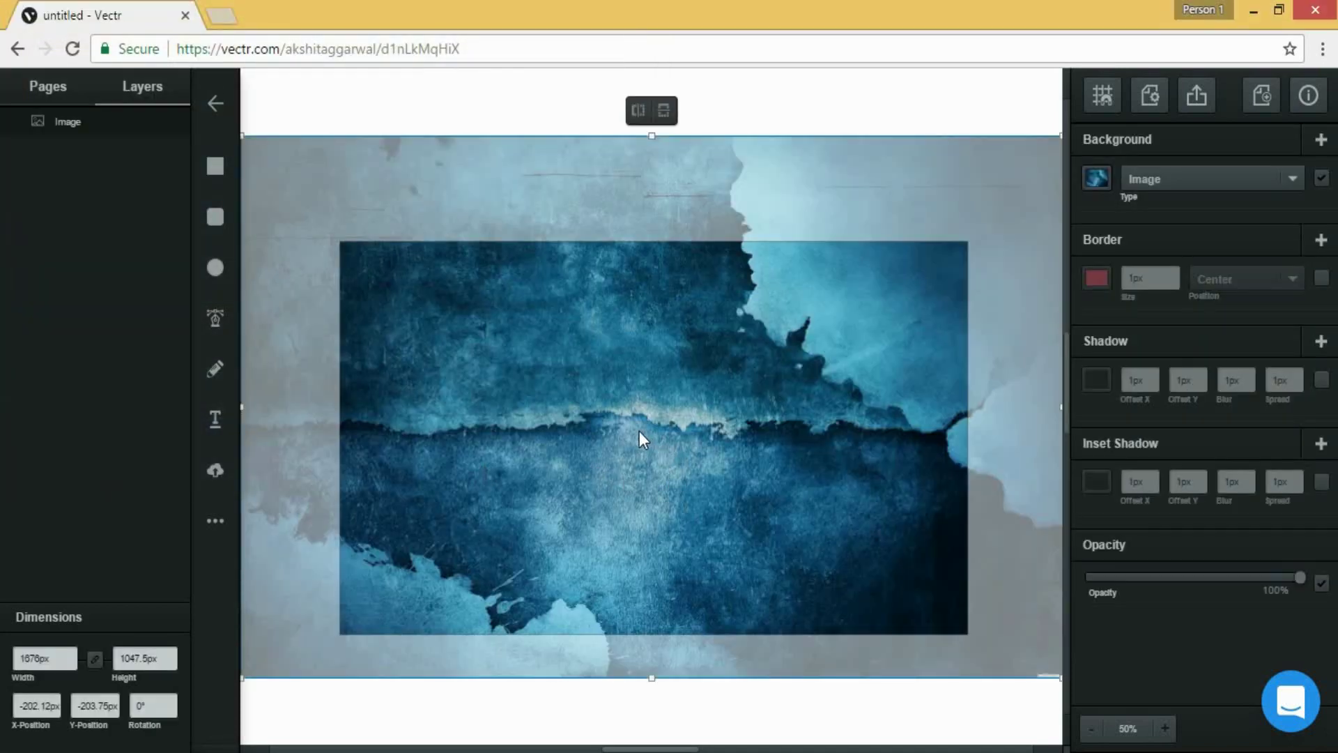
drag(639, 431, 669, 408)
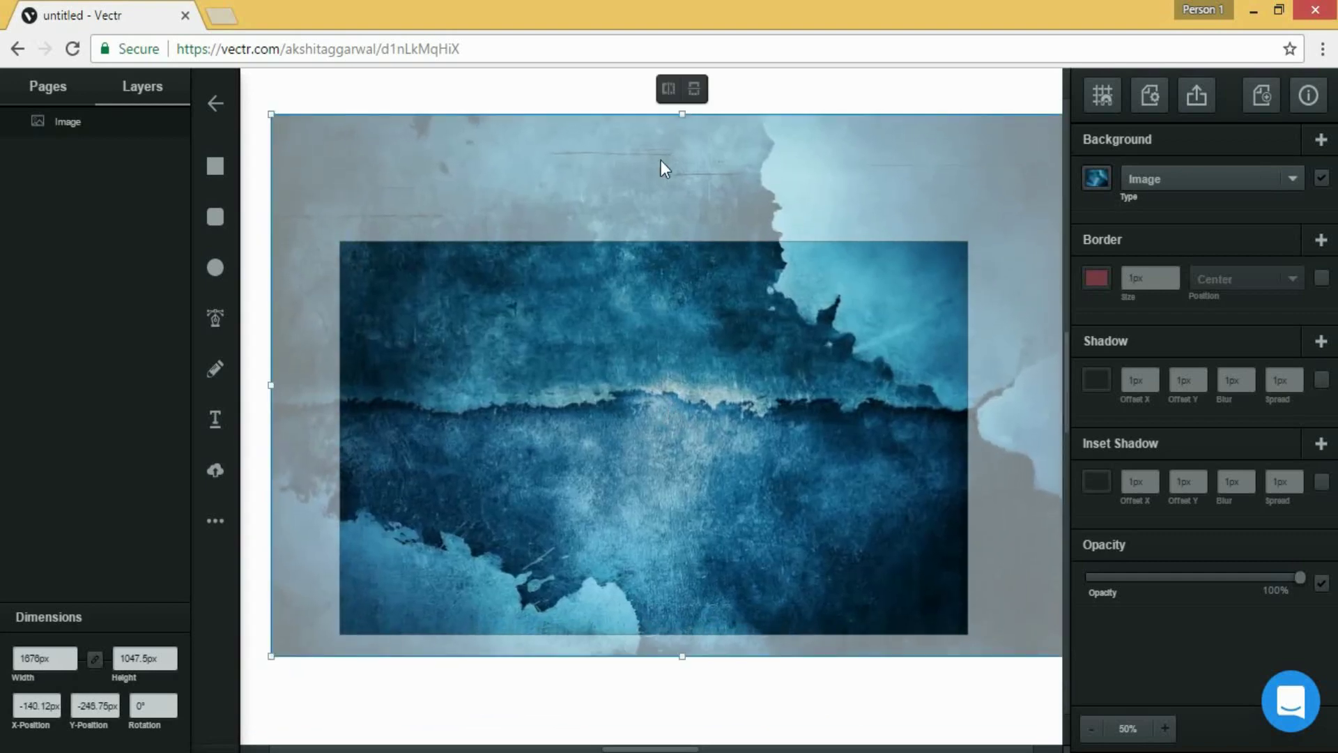
click(555, 81)
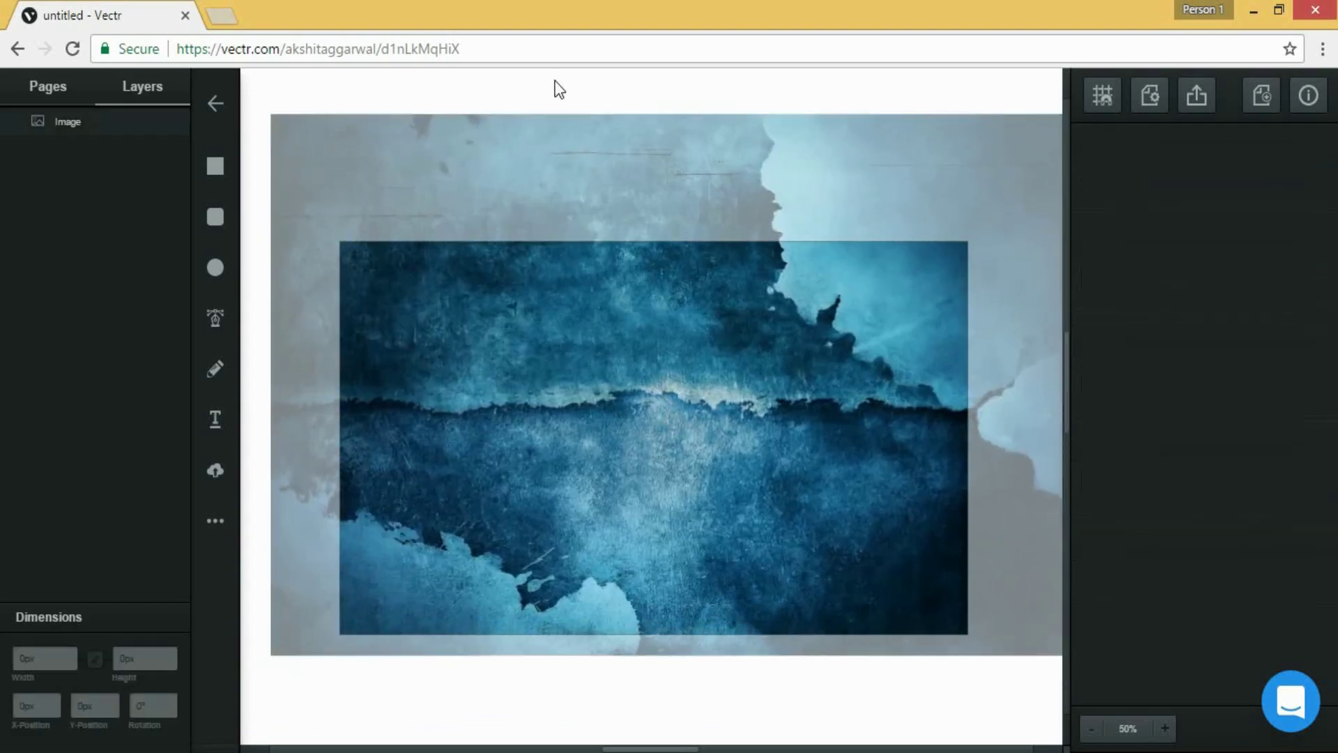
click(215, 422)
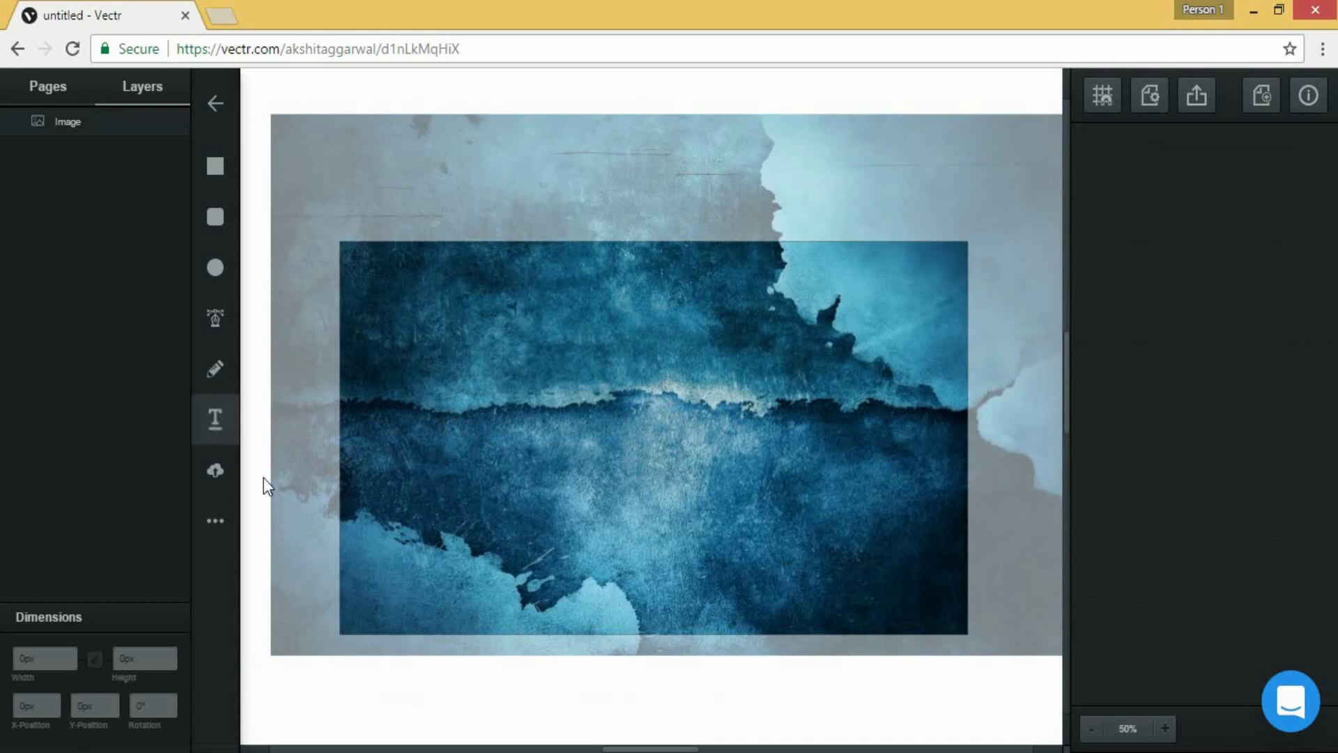
Step: Place a text box on the left of the background reading 'vectr'
click(453, 438)
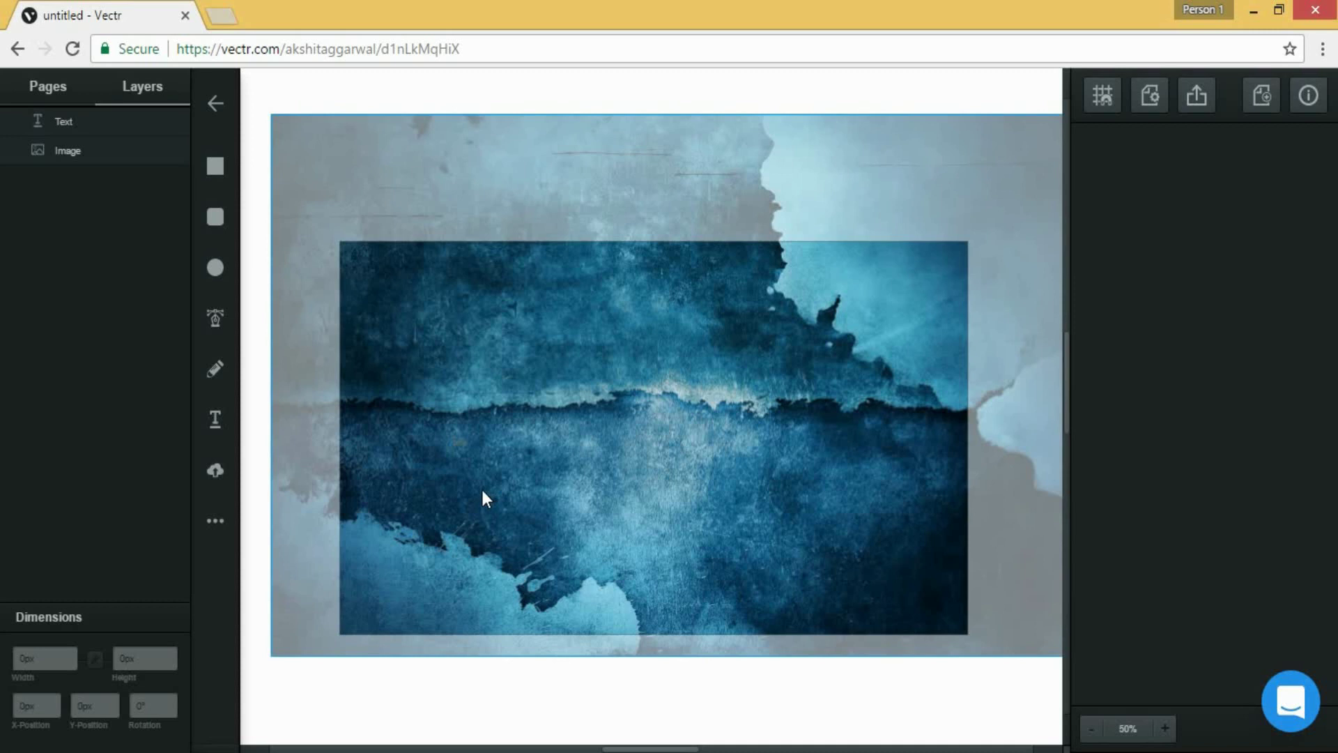
key(ctrl+a)
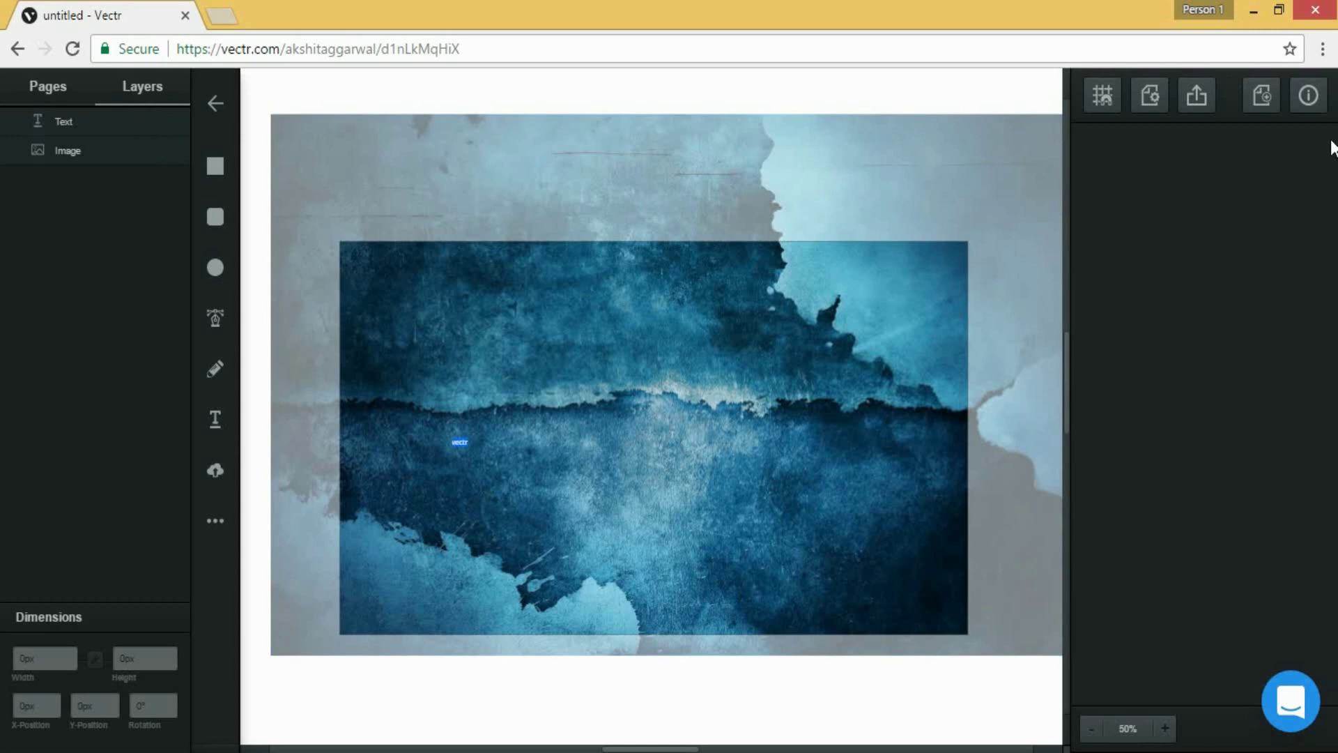
Step: Set the vectr text's font size to 100
click(1310, 97)
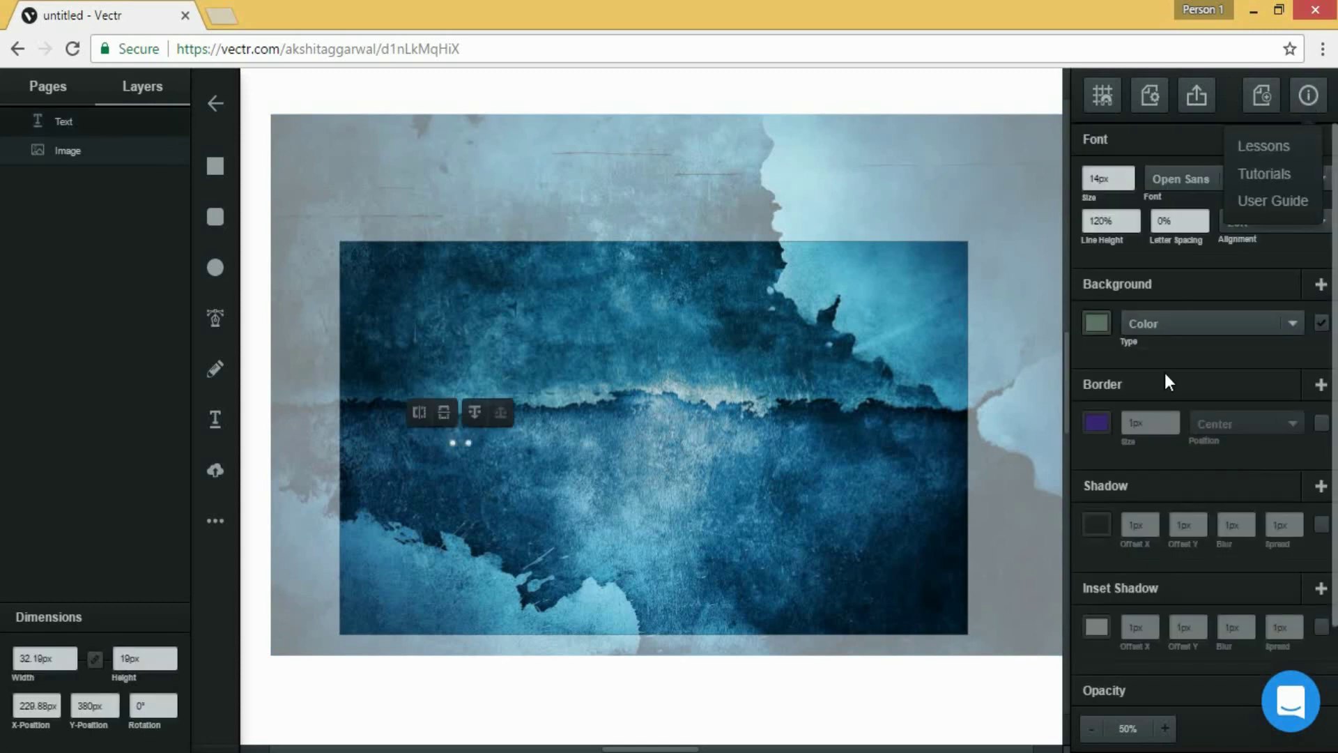
double_click(1120, 179)
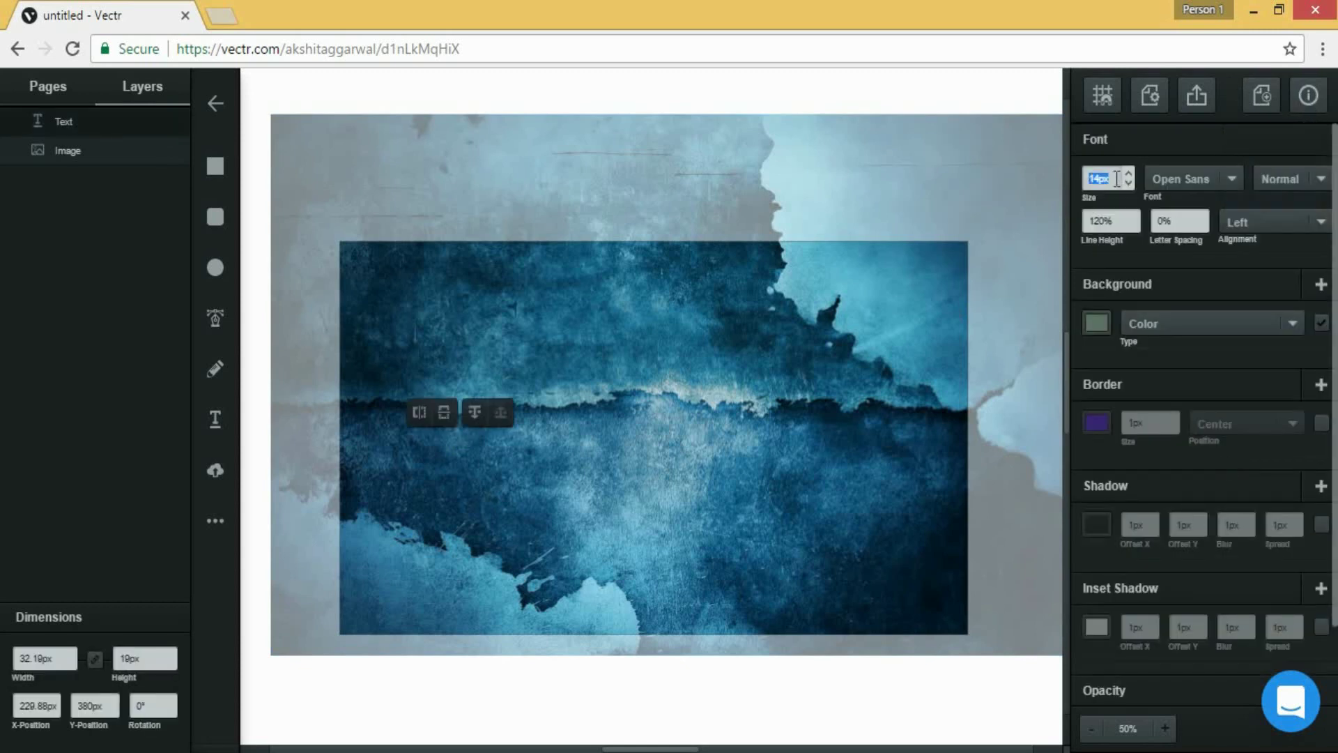
text(100)
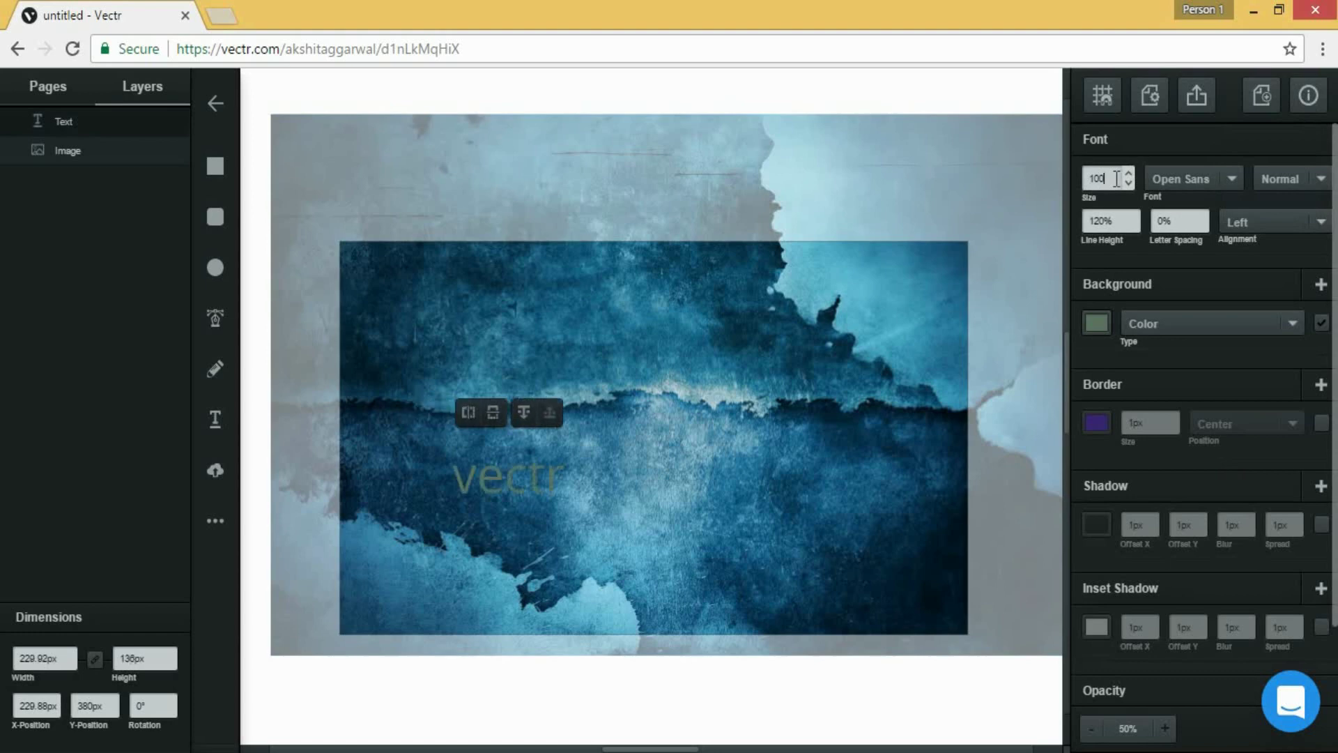
Step: Fill the text with a linear gradient running from red to dark red
click(1103, 320)
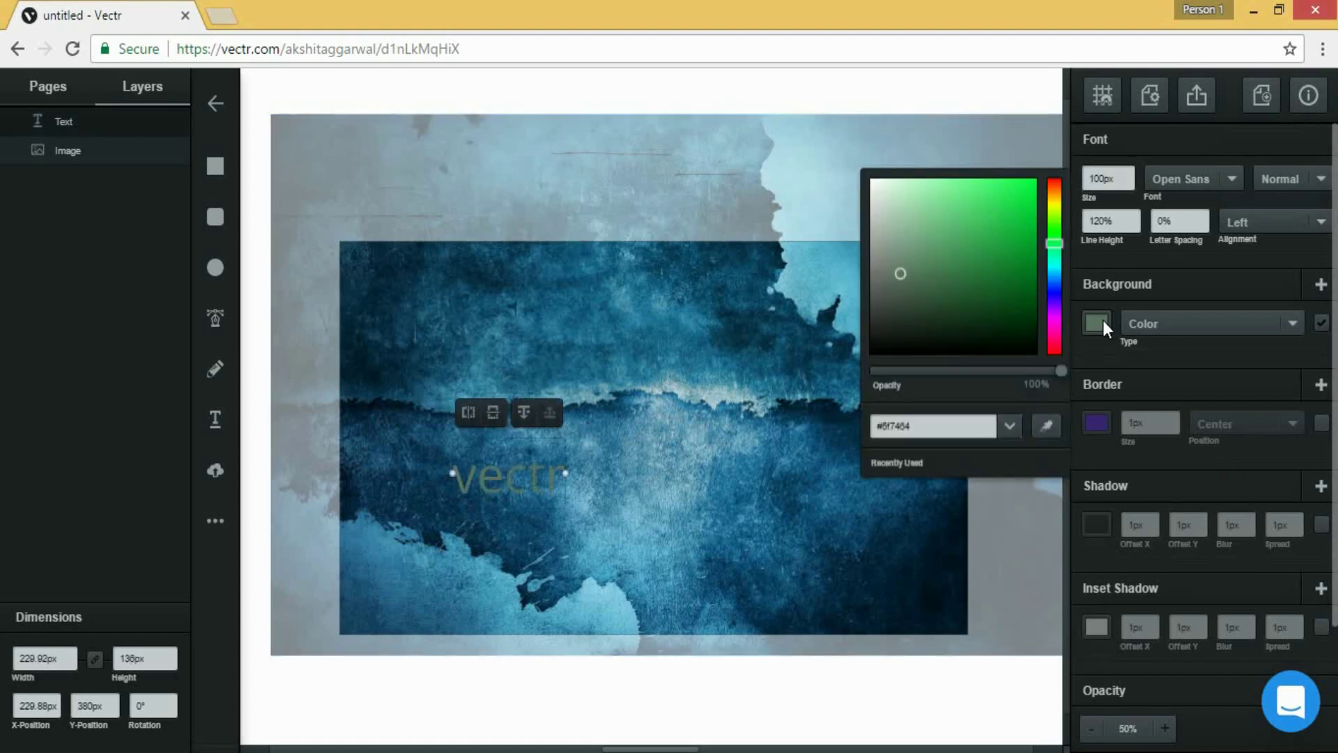
click(994, 232)
mouse_move(994, 232)
mouse_down()
mouse_move(1007, 249)
mouse_move(984, 218)
mouse_up()
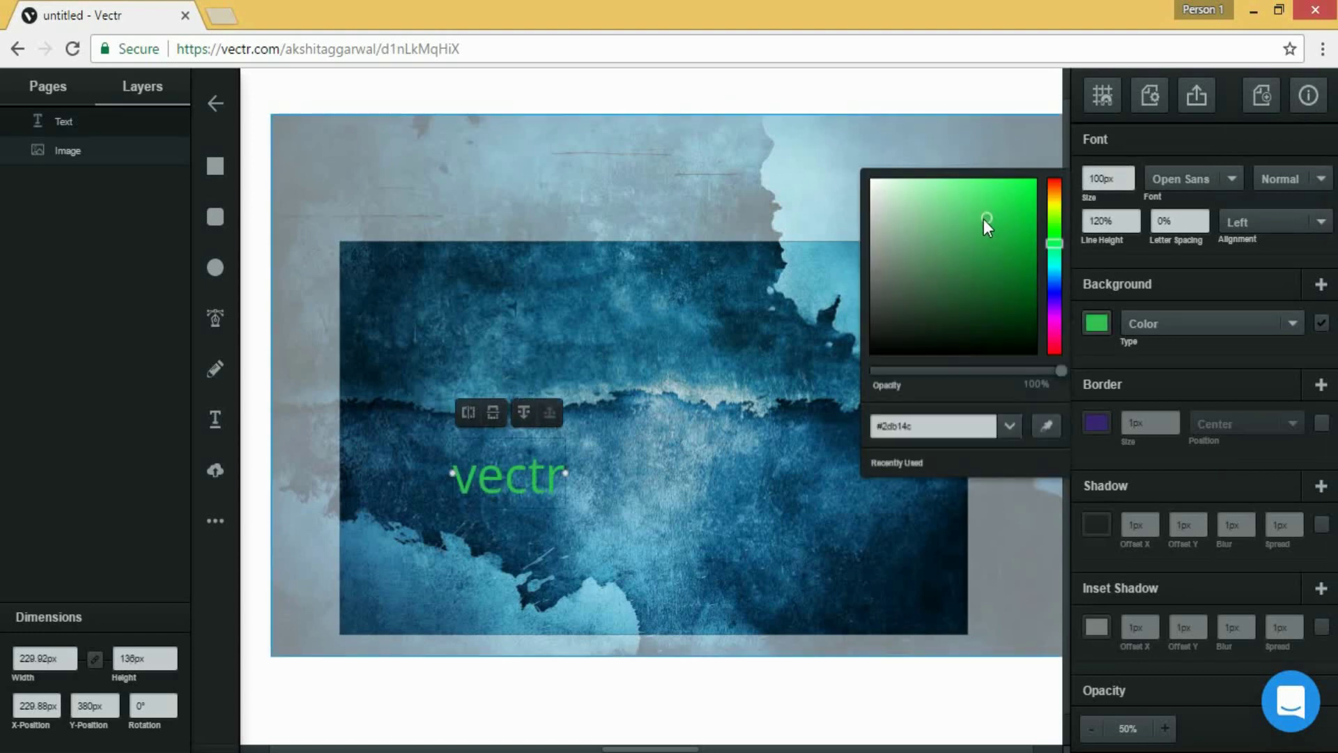
click(1291, 321)
click(1216, 378)
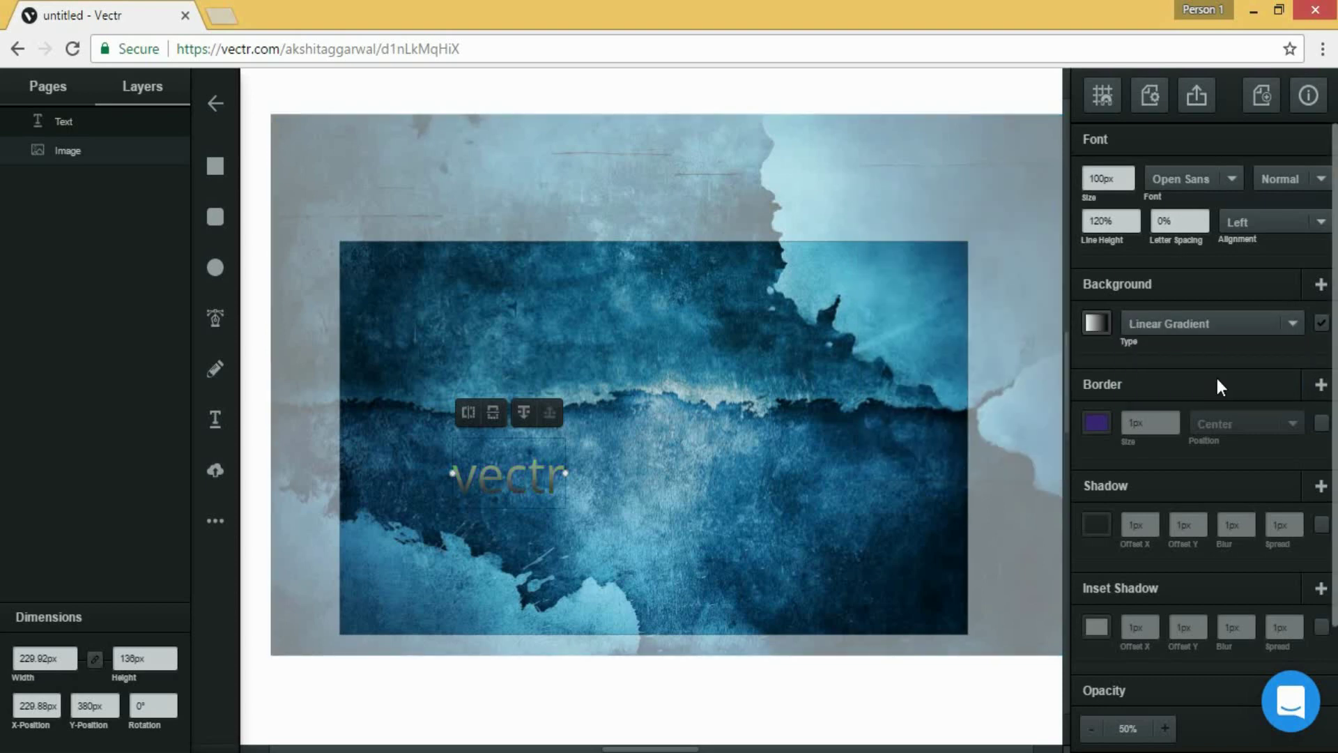
click(1098, 321)
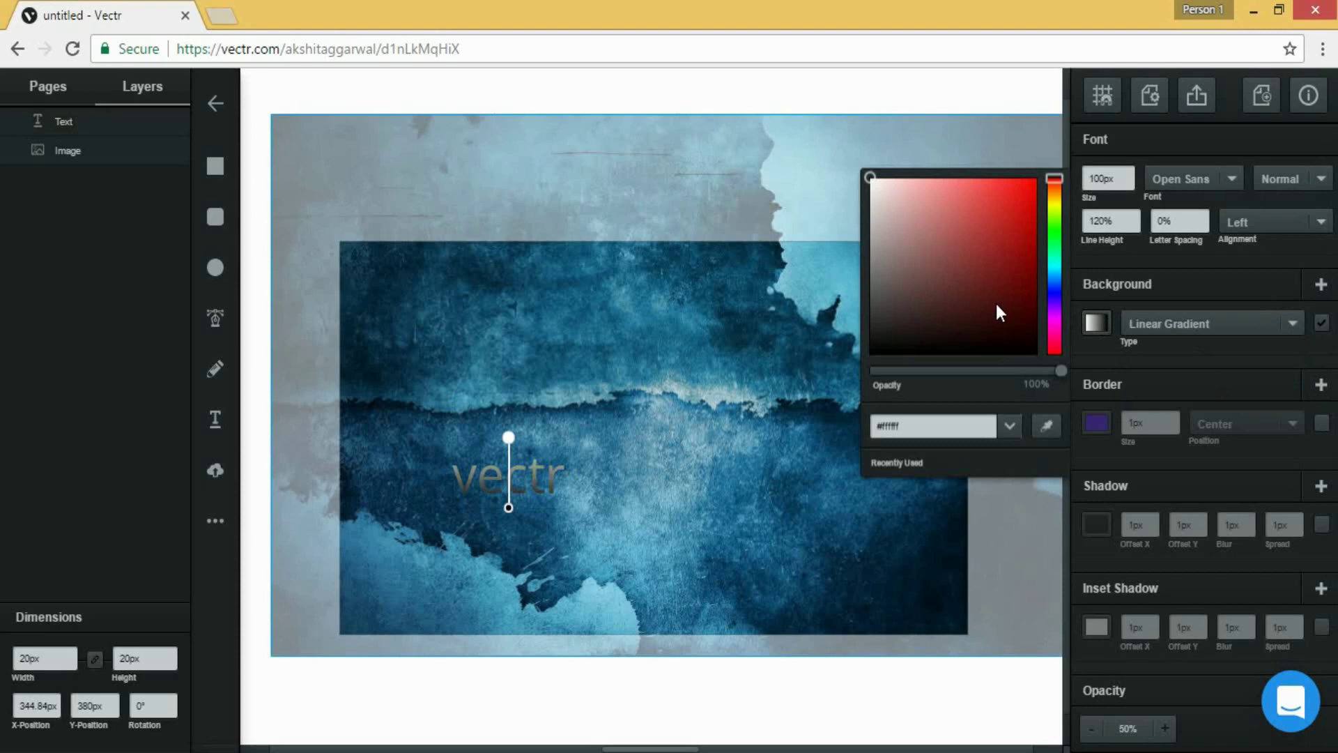
click(1030, 191)
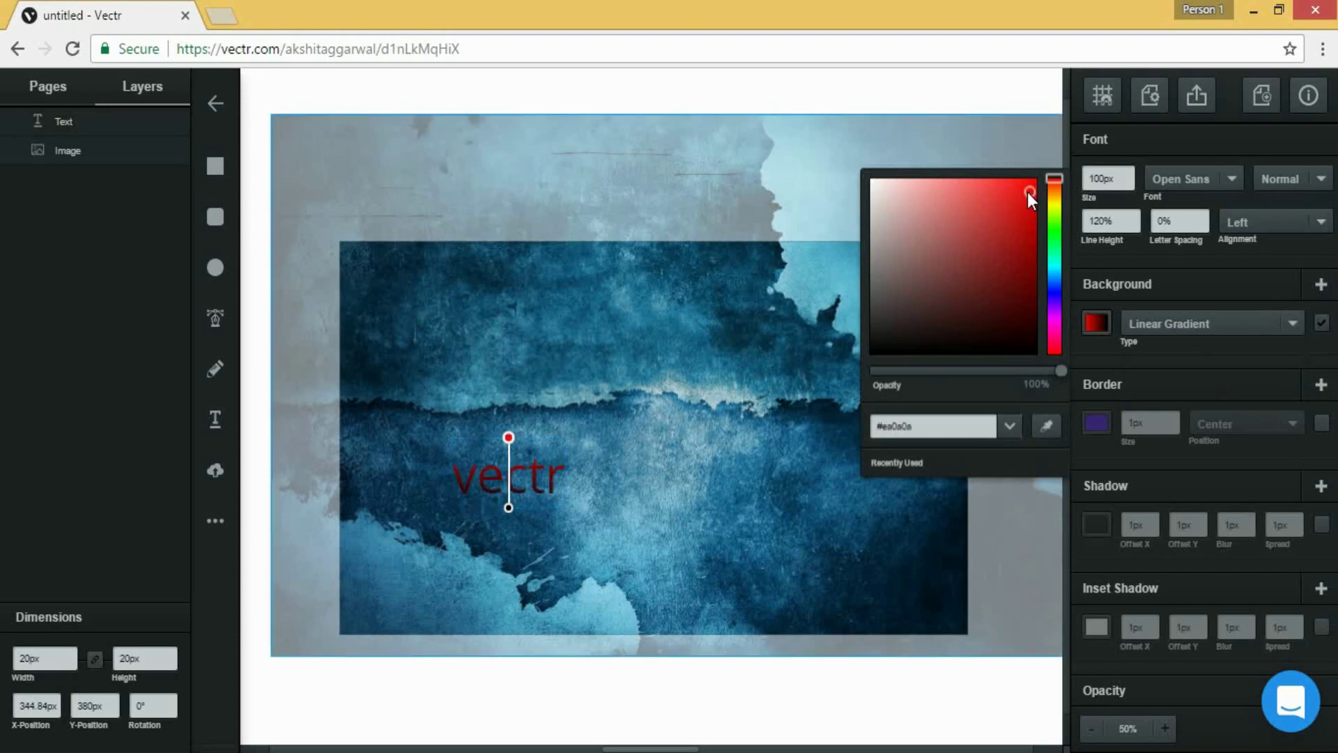
click(508, 507)
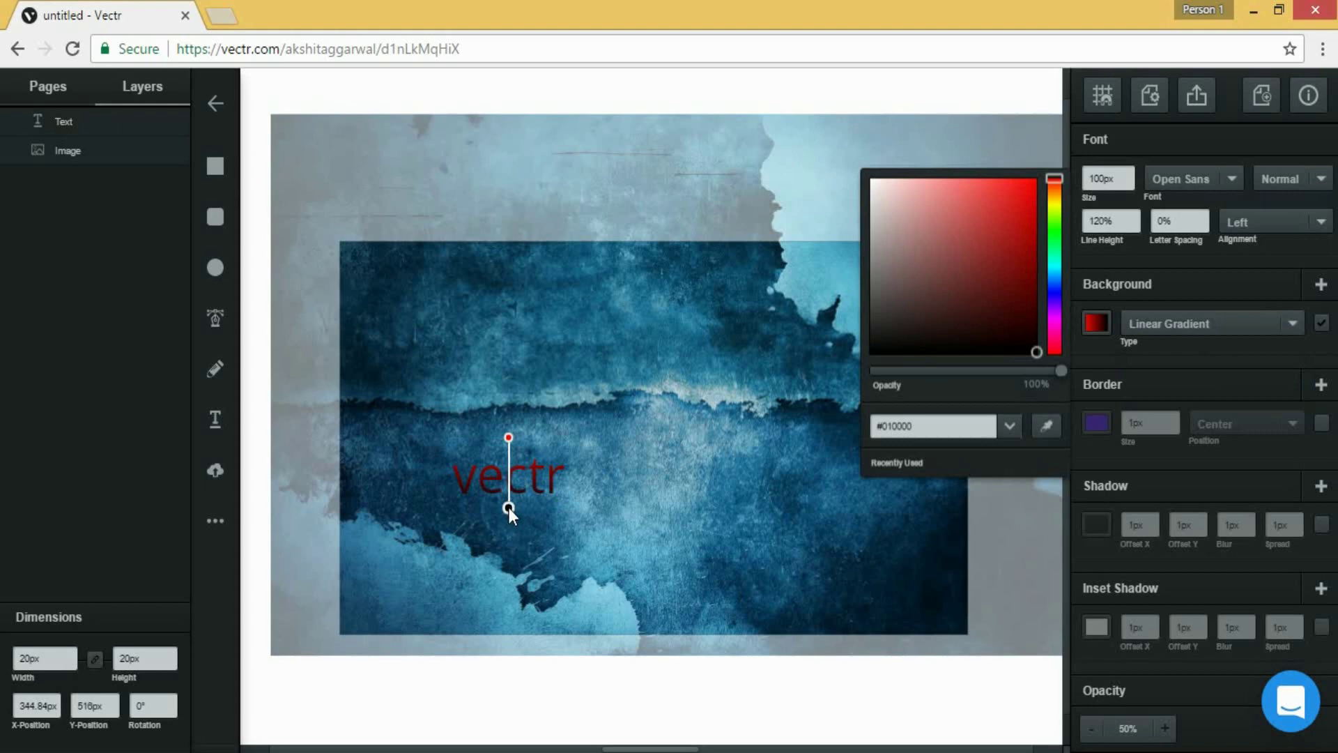
click(1000, 282)
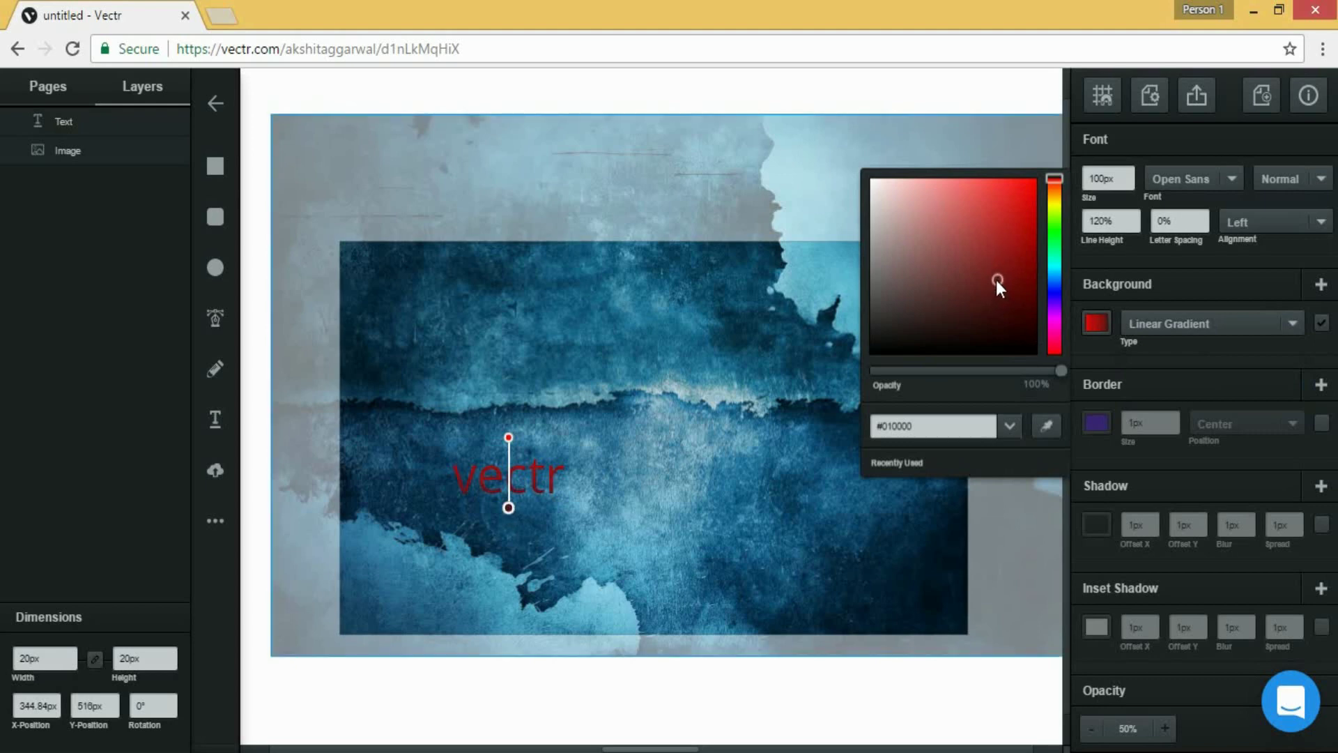
click(994, 274)
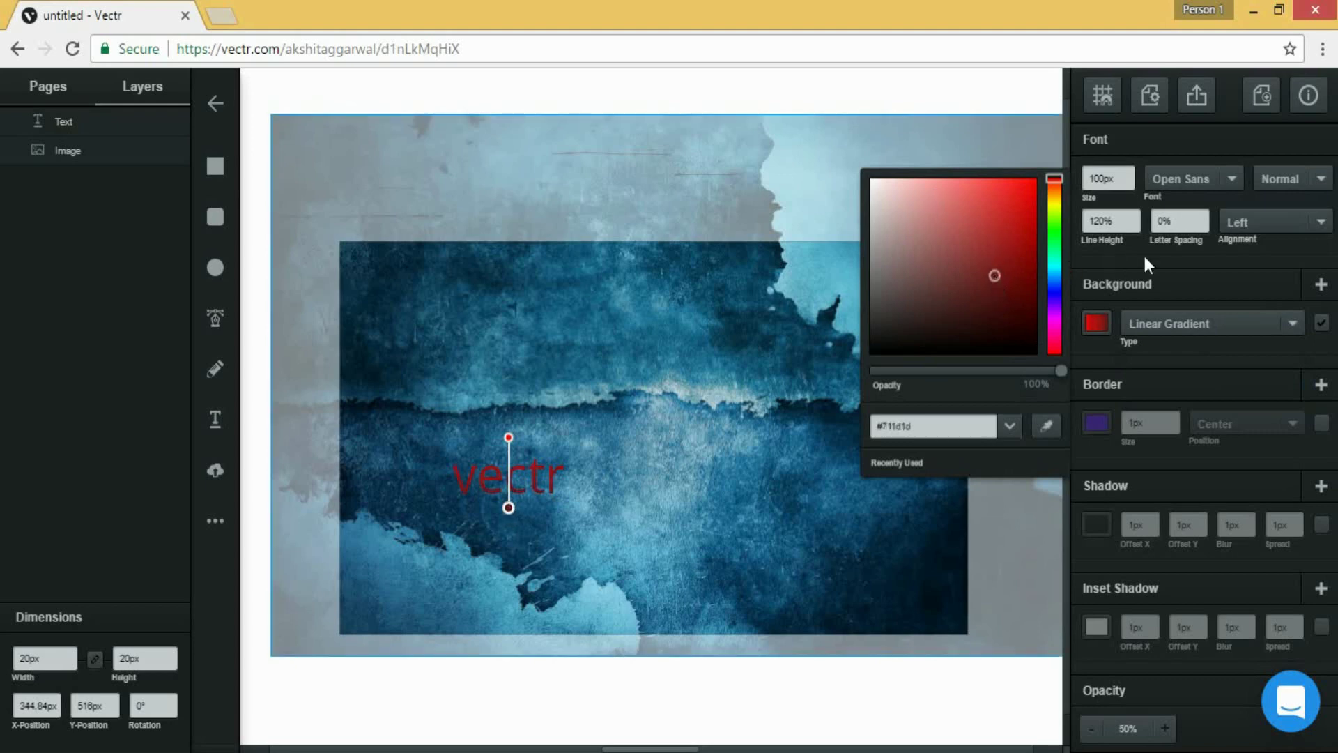
Step: Switch the font to Aclonica at 300px and move the text up-left
click(1231, 179)
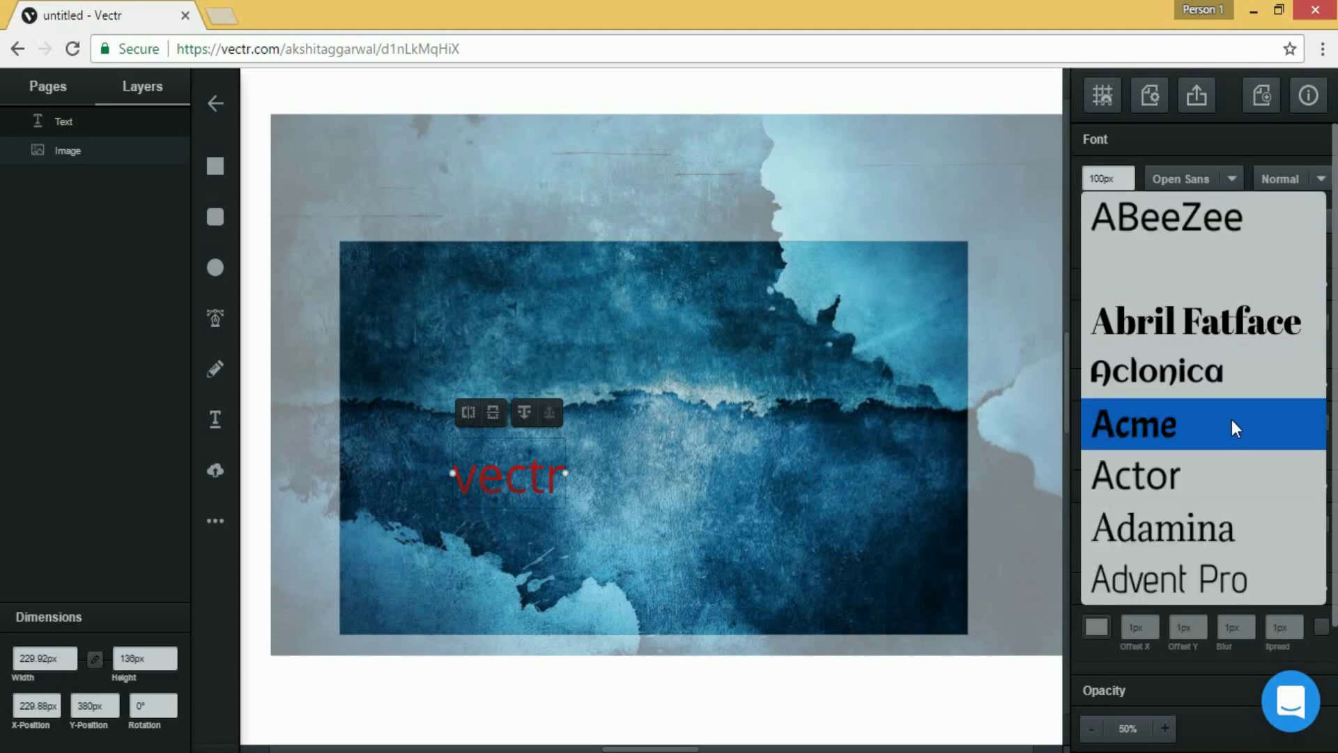
click(1319, 240)
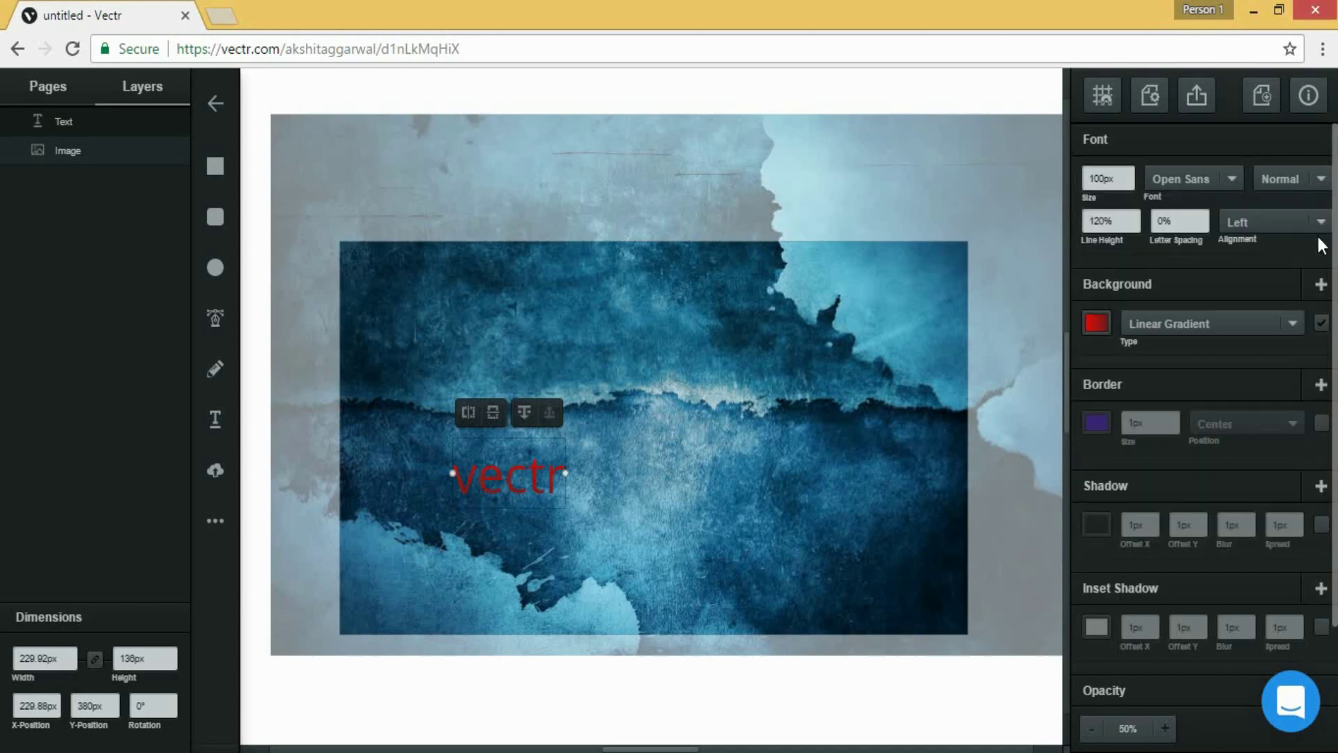
click(1233, 179)
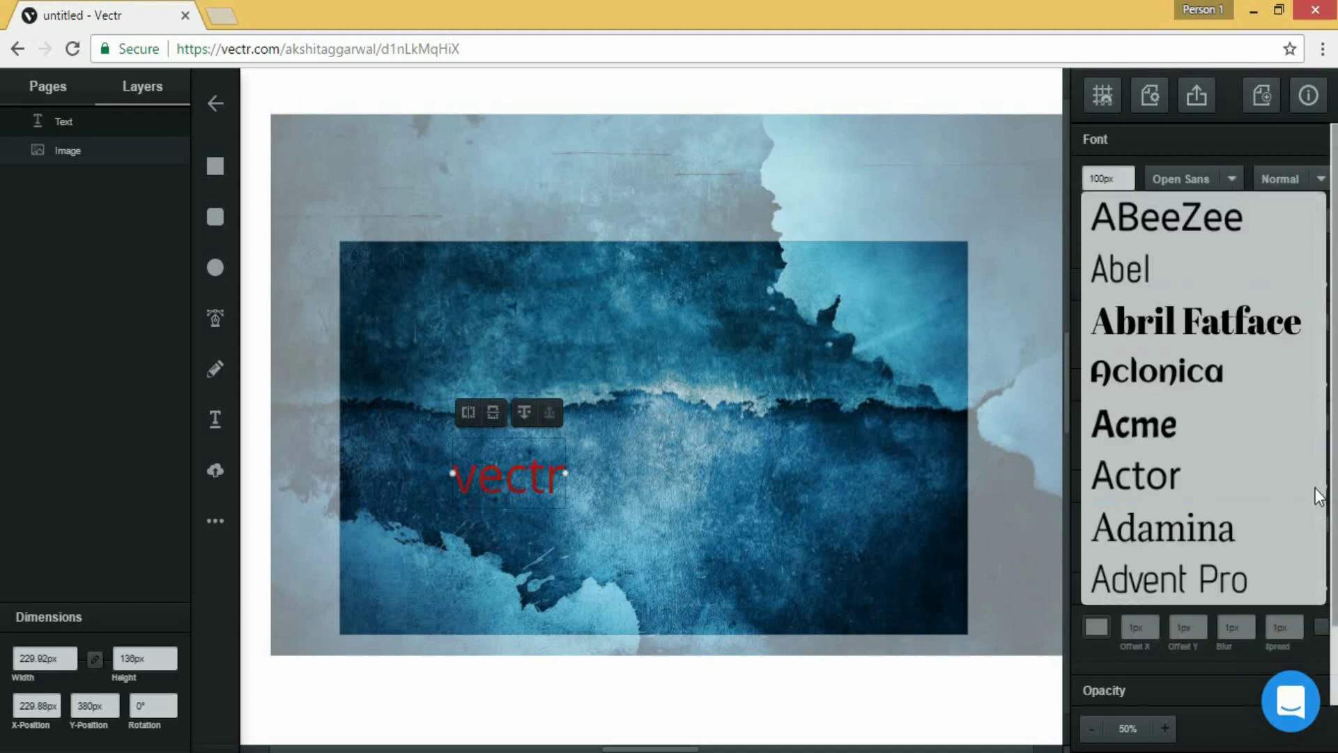
click(1322, 228)
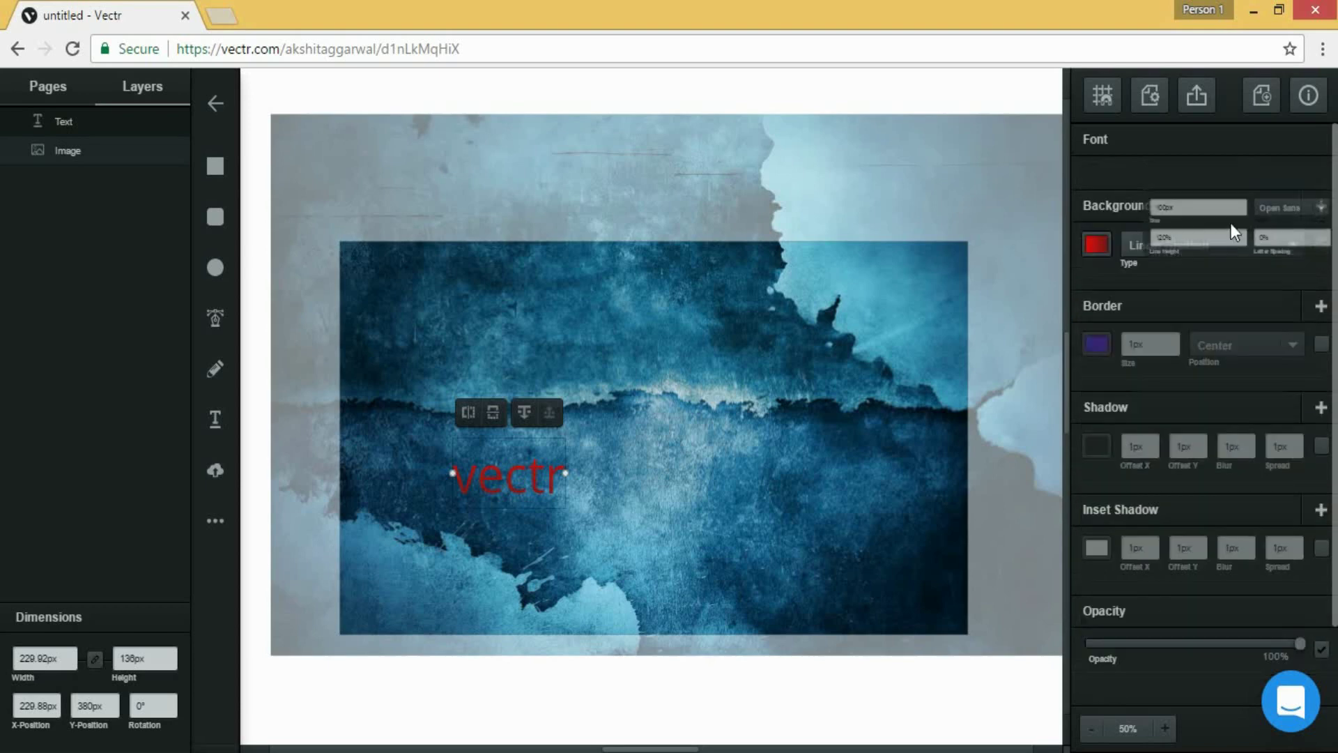
click(1235, 180)
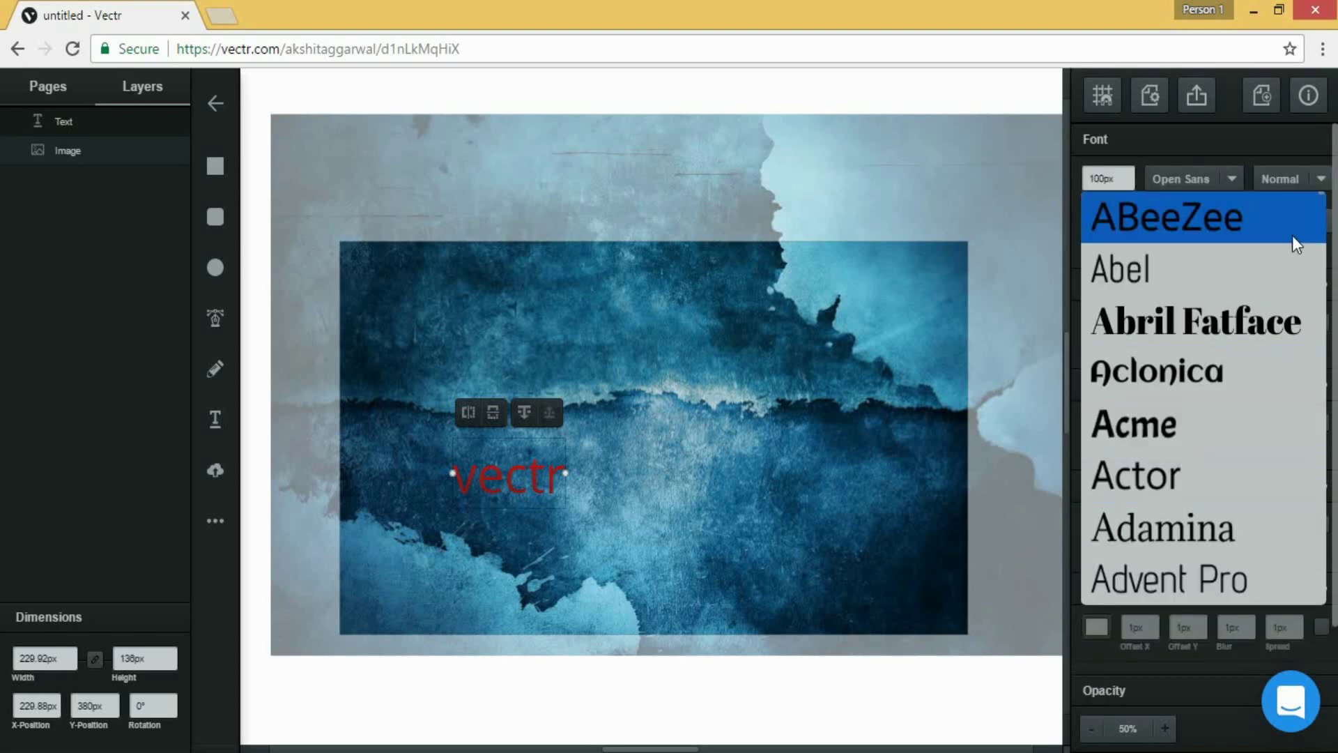
click(1194, 382)
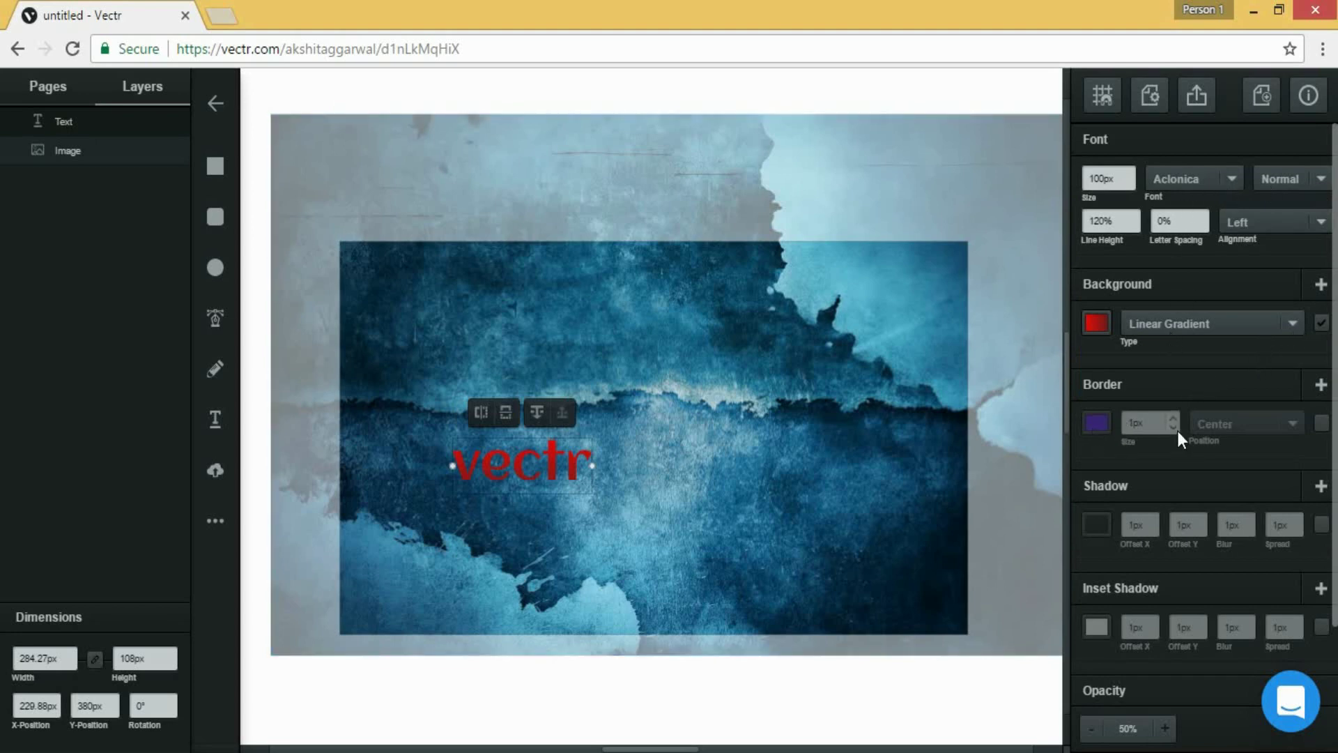
click(1104, 176)
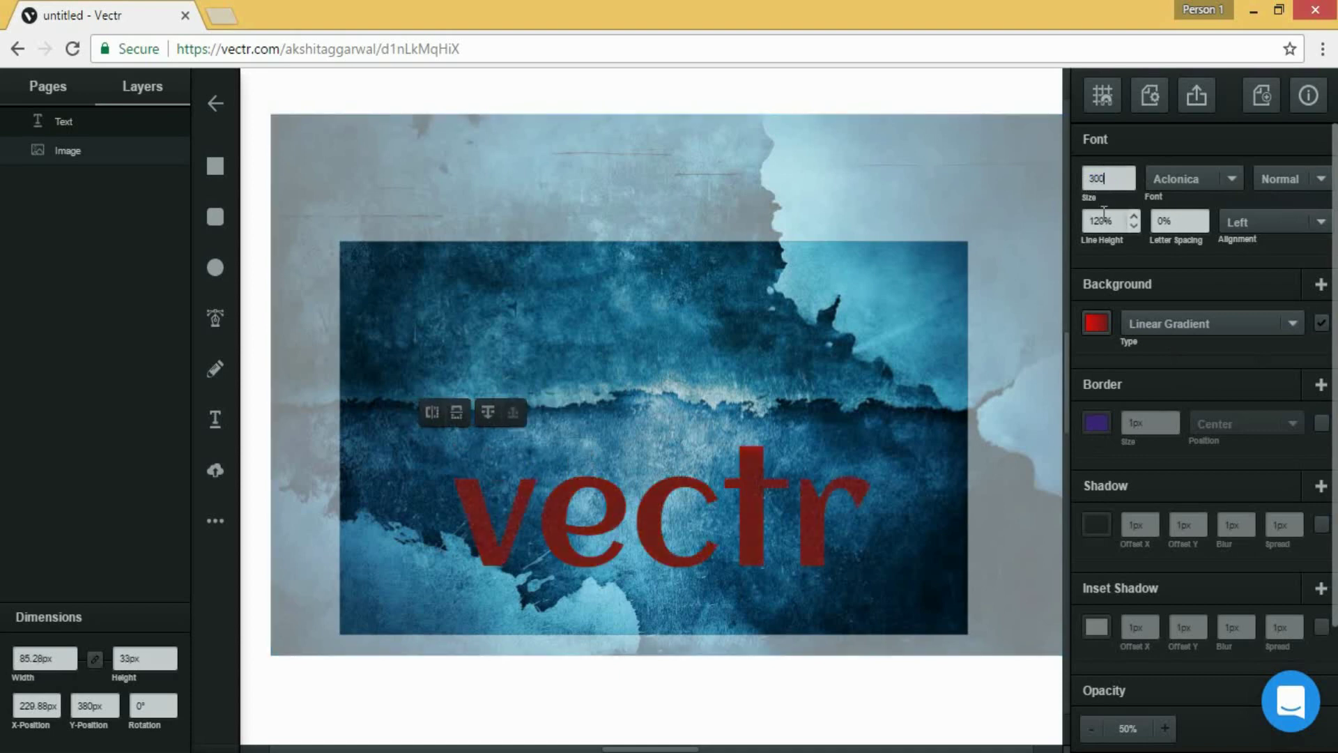
key(Return)
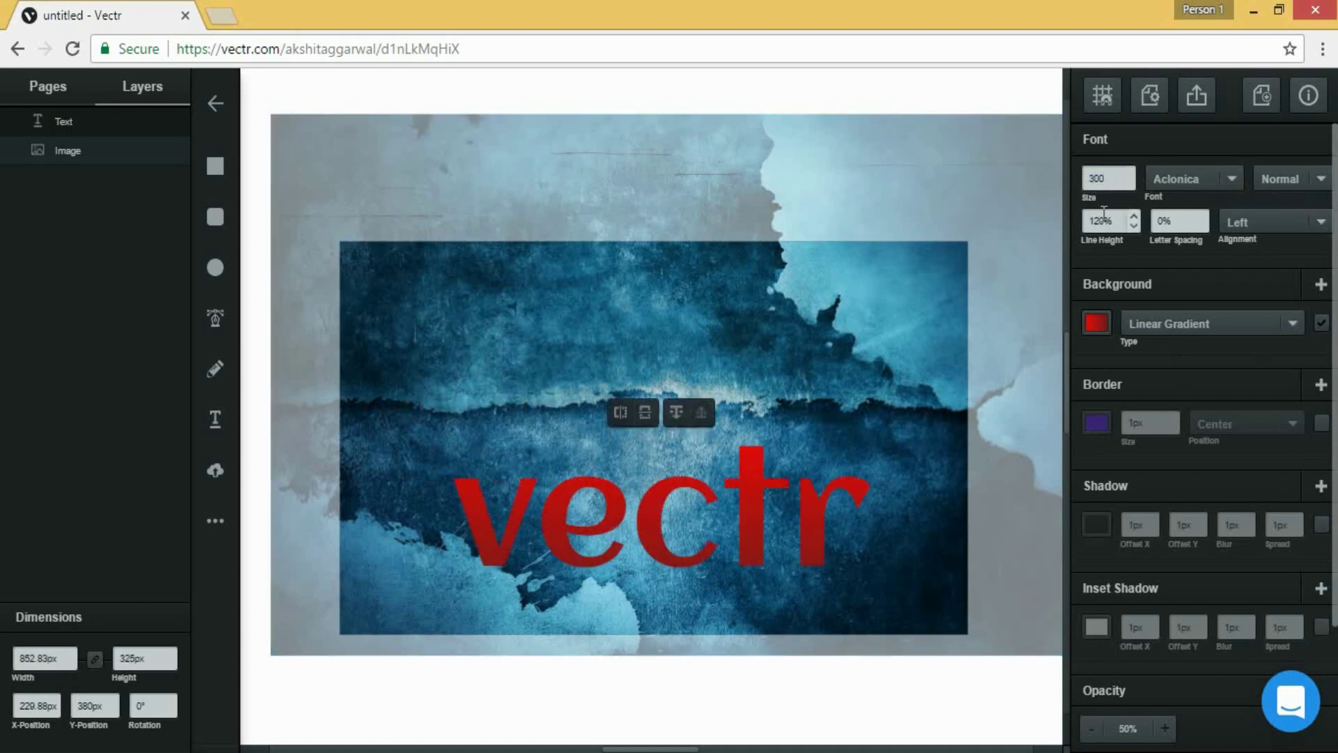
drag(688, 534, 605, 367)
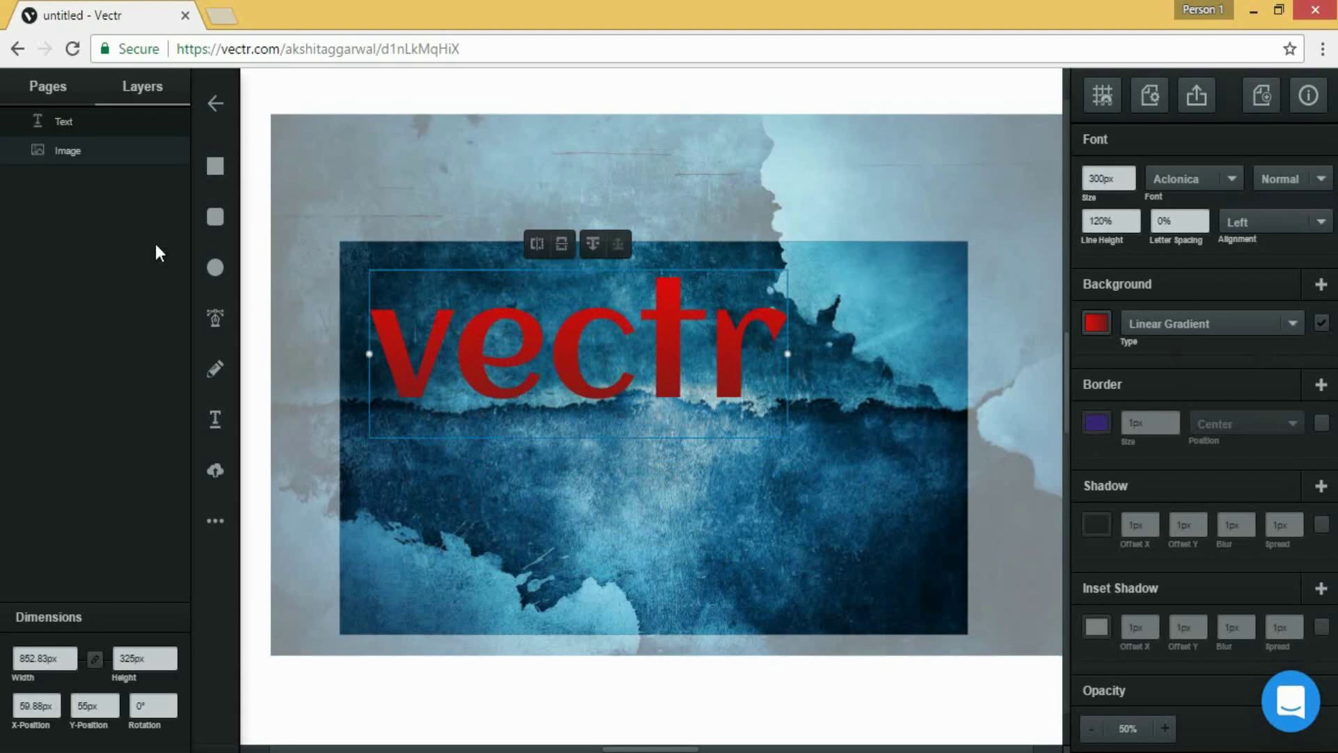
click(215, 269)
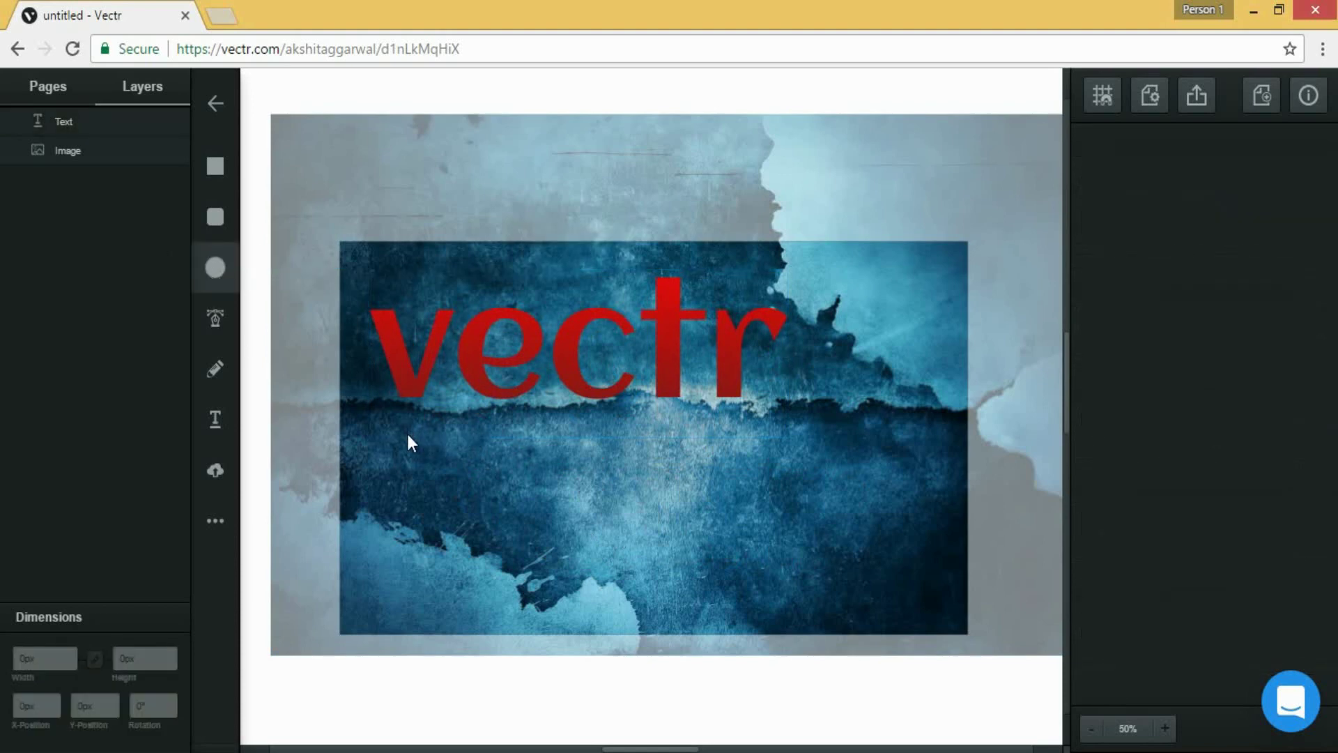
Step: Draw a small green circle below the v and duplicate it several times
drag(412, 438, 430, 473)
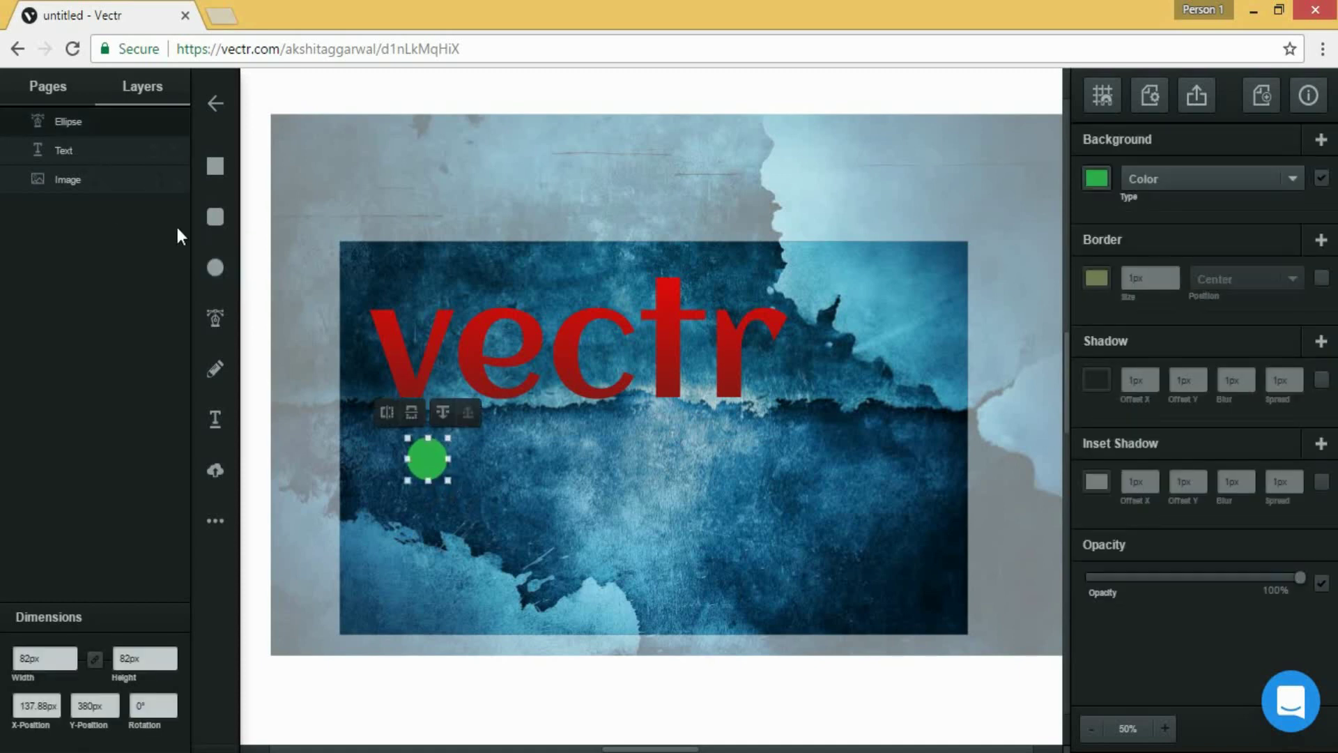
double_click(113, 123)
click(108, 267)
key(ctrl+d)
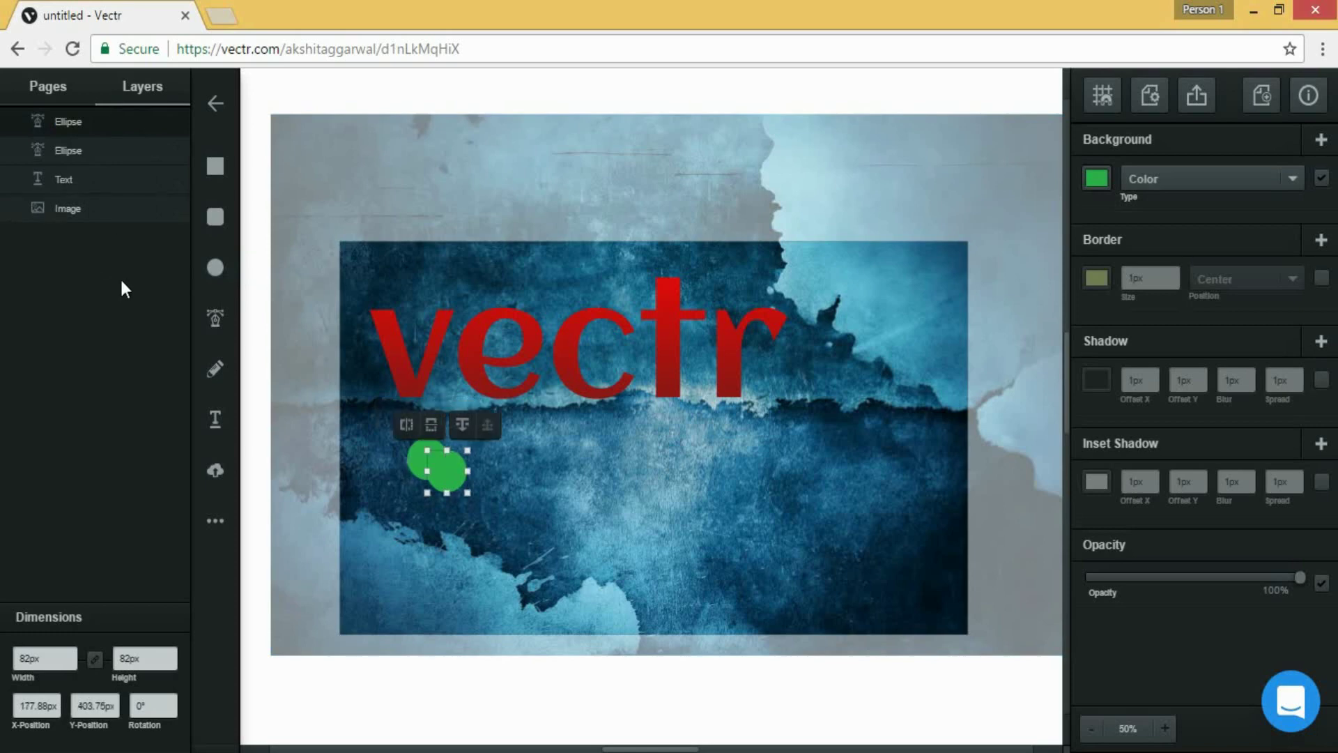
key(ctrl+d)
key(ctrl+d)
key(ctrl+d)
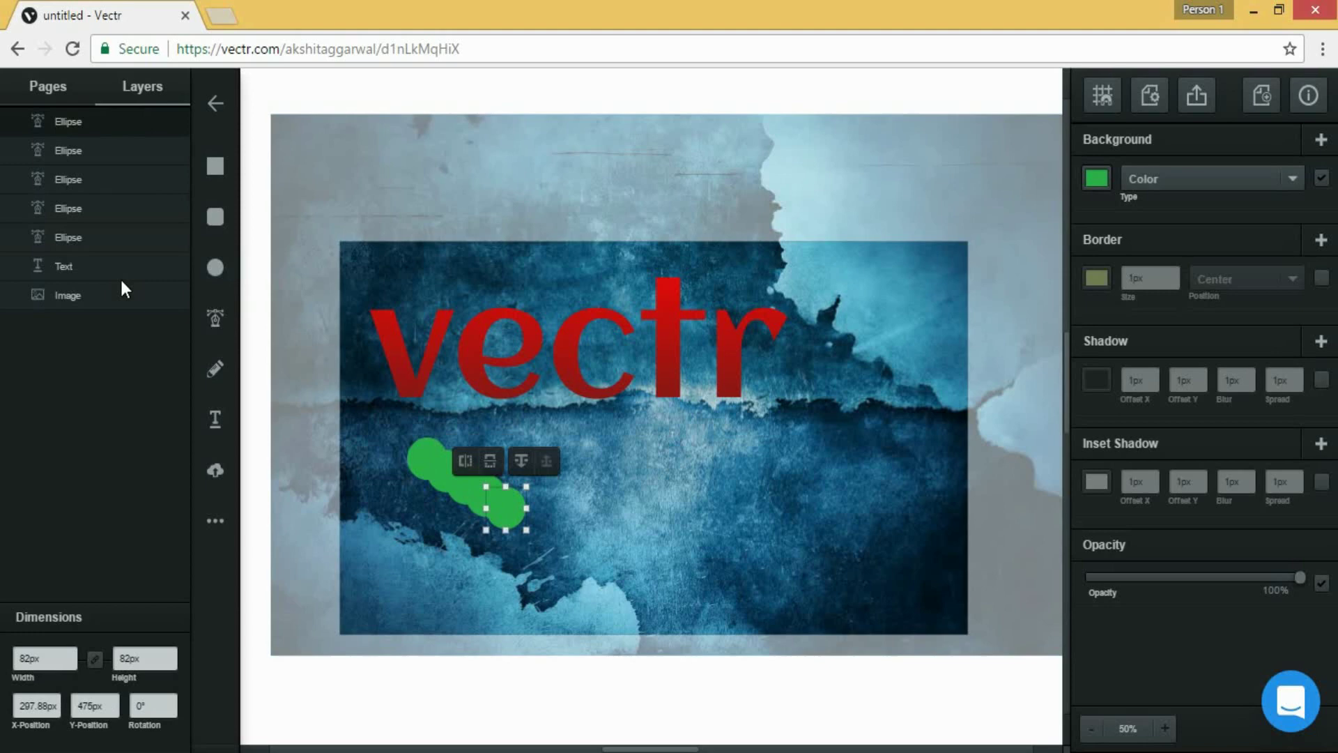
key(ctrl+d)
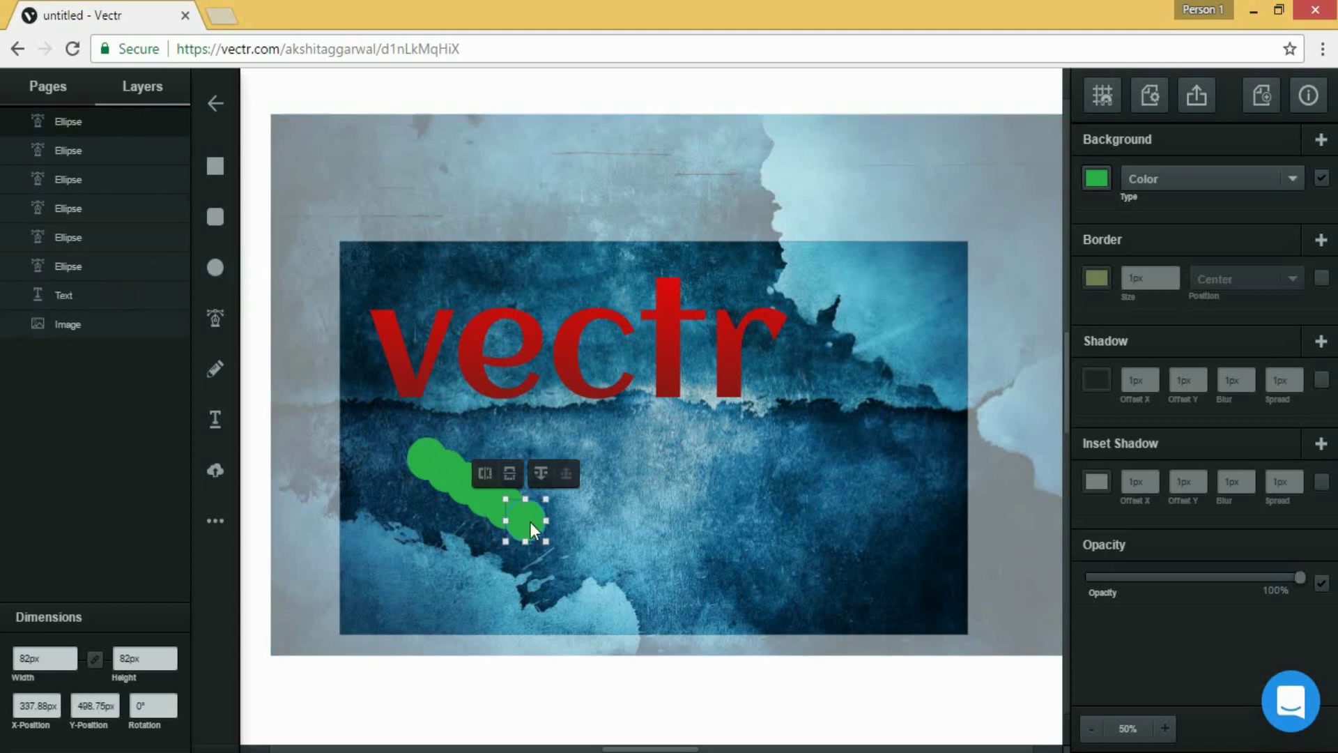
Step: Arrange the green dots in an even row above the lettering, adding a seventh above the r
drag(530, 522, 393, 286)
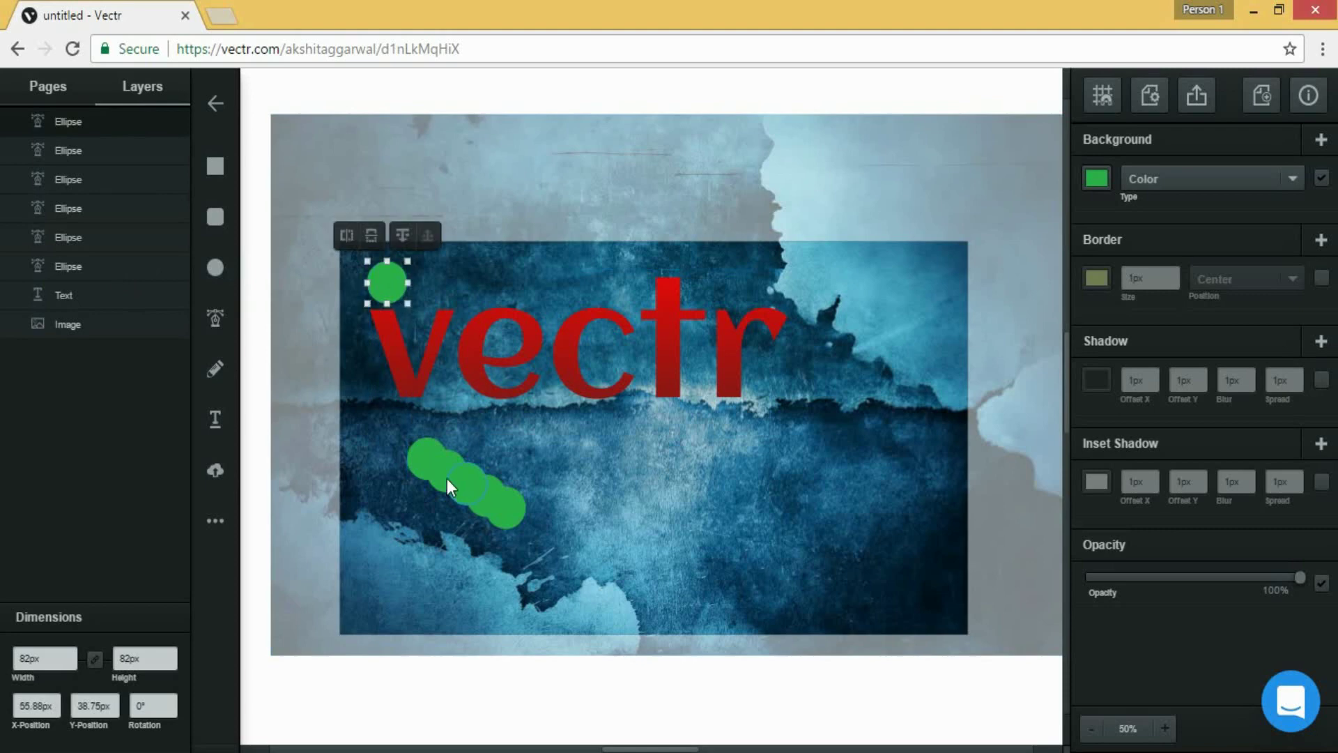
drag(446, 478, 421, 278)
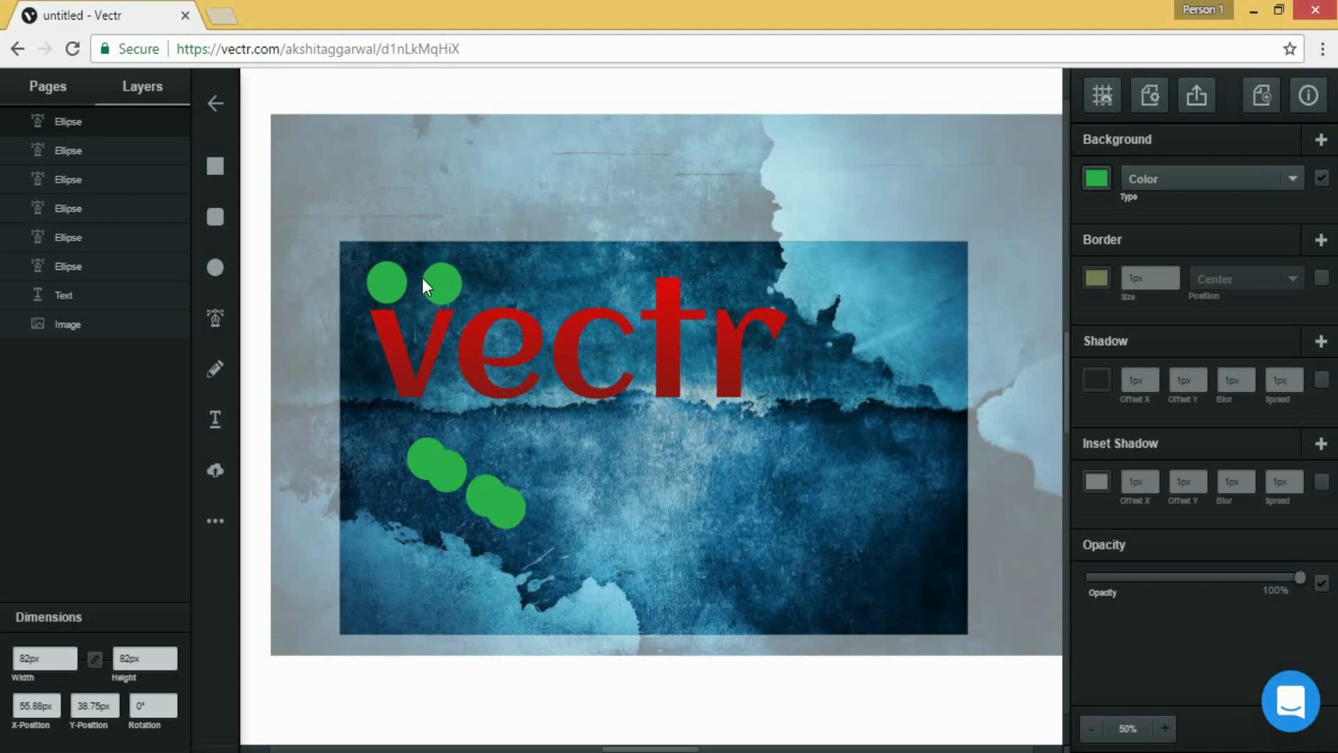
drag(422, 278, 425, 279)
drag(428, 449, 559, 281)
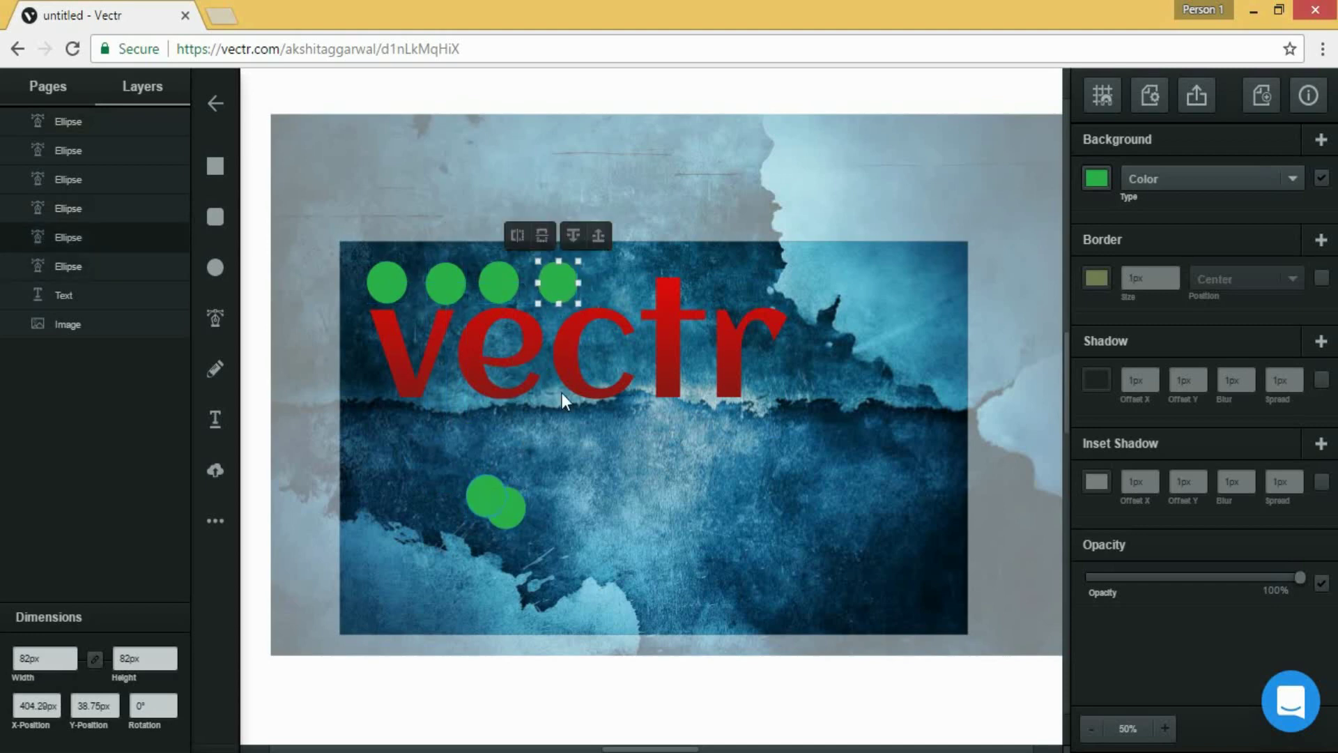
drag(485, 490, 712, 283)
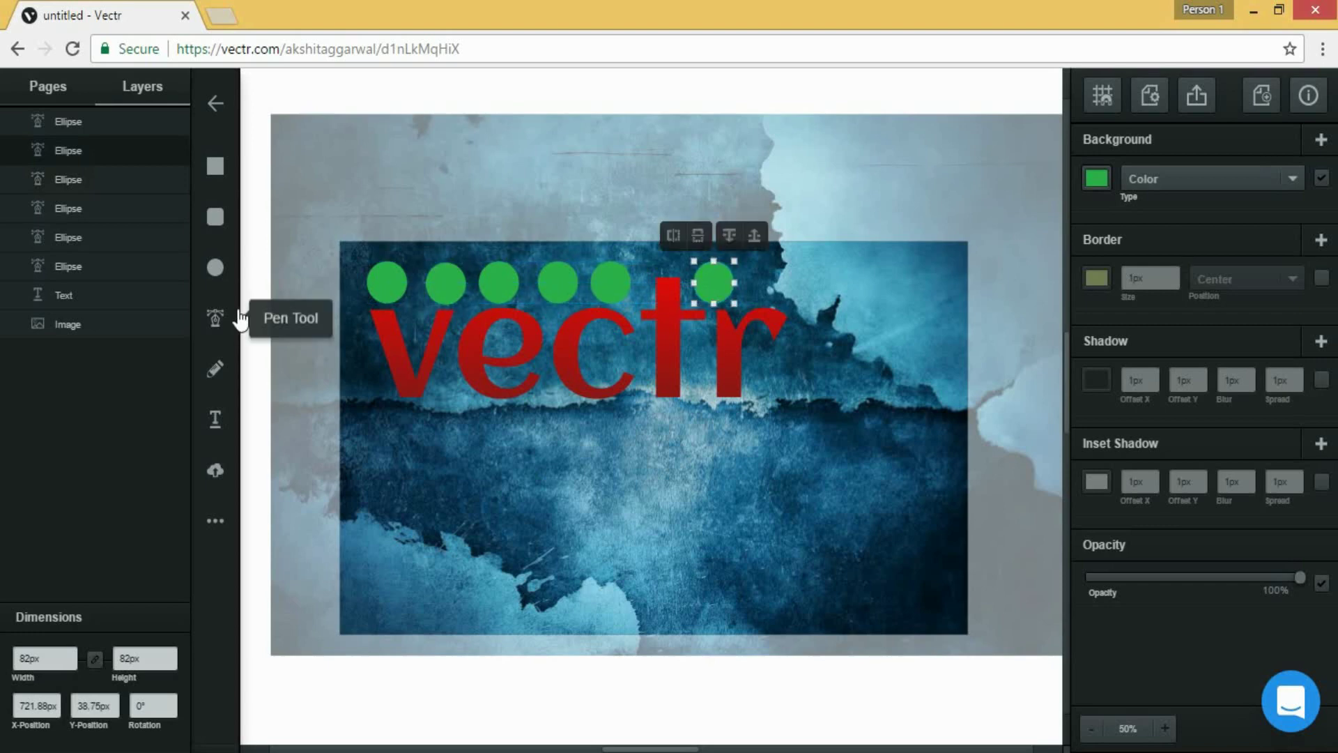
key(ctrl+d)
drag(734, 294, 771, 281)
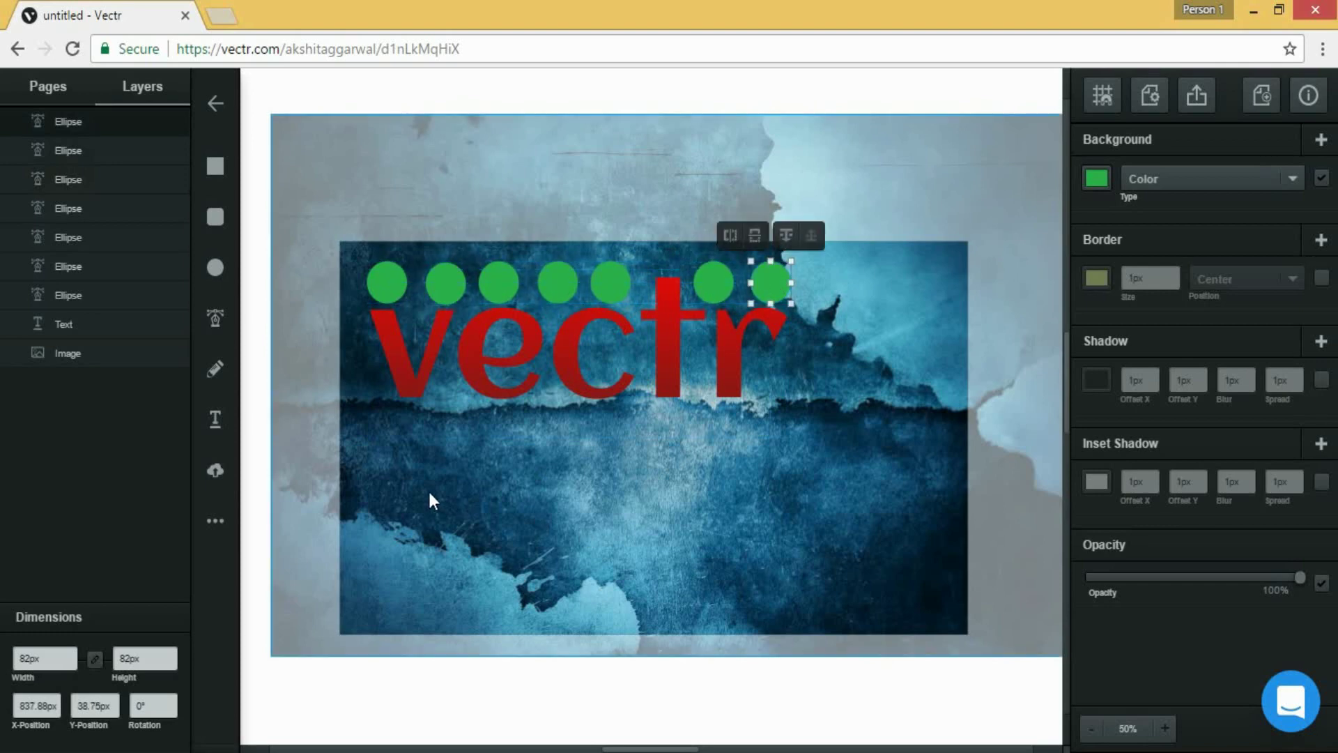
Step: Draw a 1114 by 304px green rounded rectangle below the vectr lettering
click(429, 497)
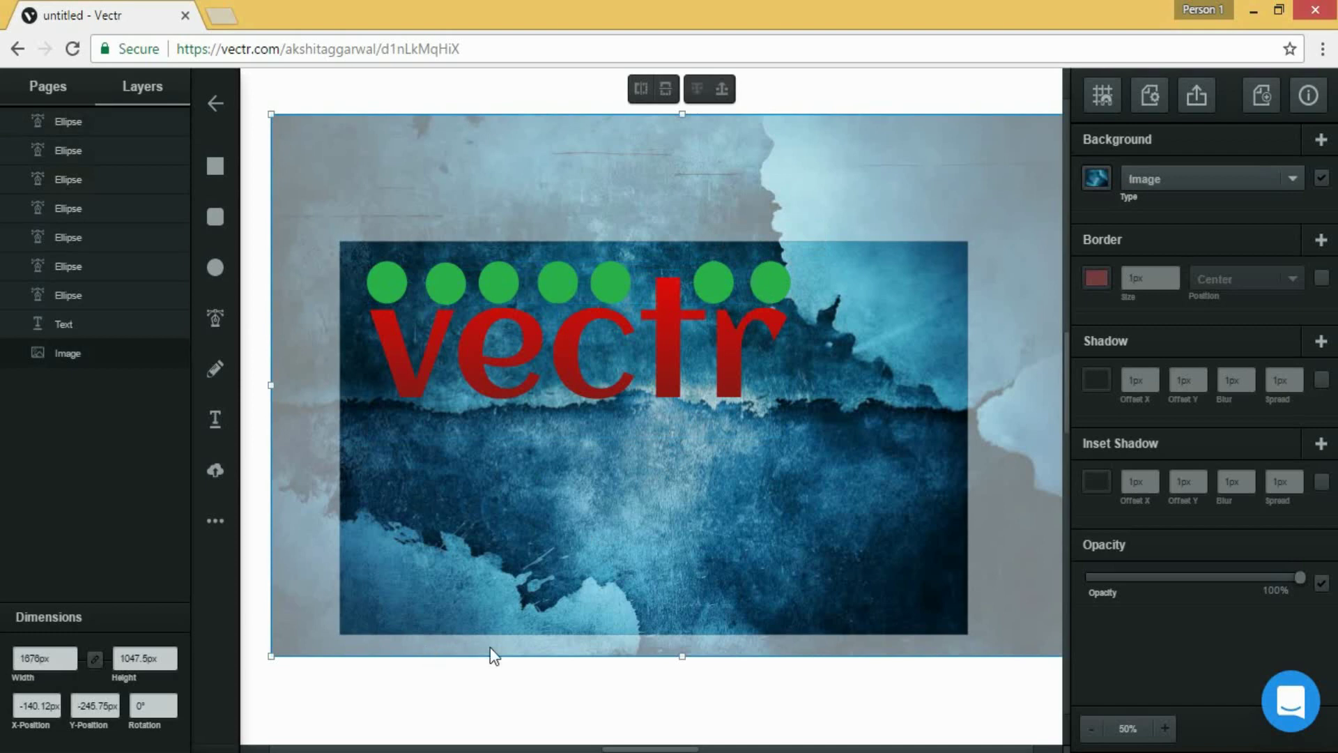
click(215, 217)
mouse_move(383, 444)
mouse_down()
mouse_move(382, 456)
mouse_move(580, 530)
mouse_move(713, 560)
mouse_move(900, 563)
mouse_move(928, 601)
mouse_up()
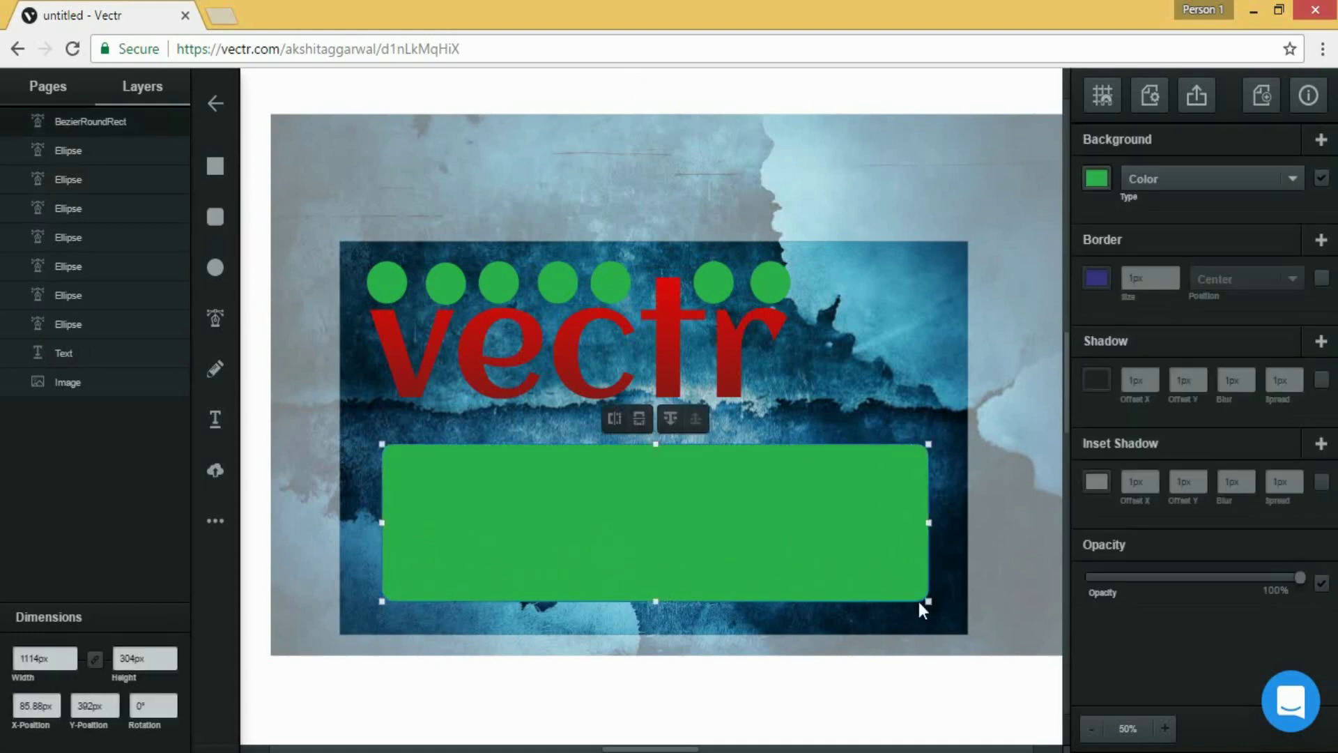
click(215, 419)
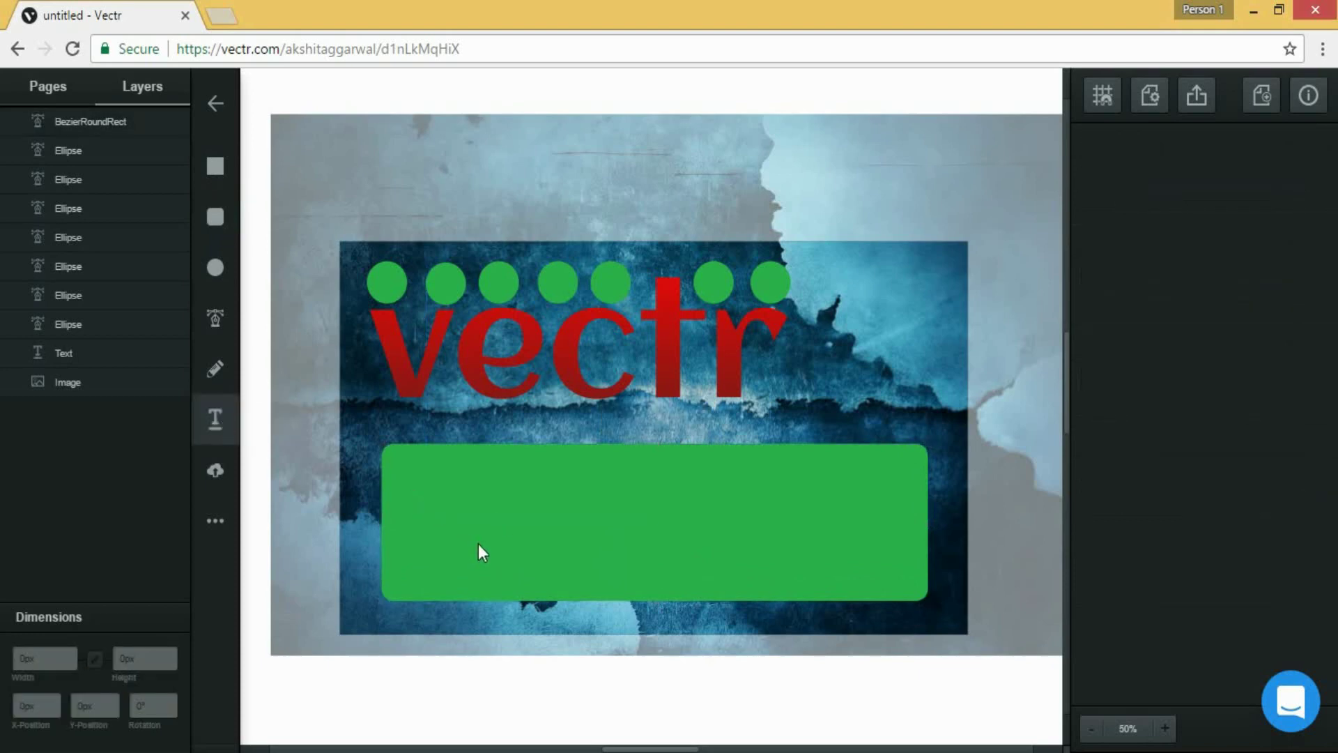
Step: Add a text object reading 'editing site' inside the green box
click(412, 505)
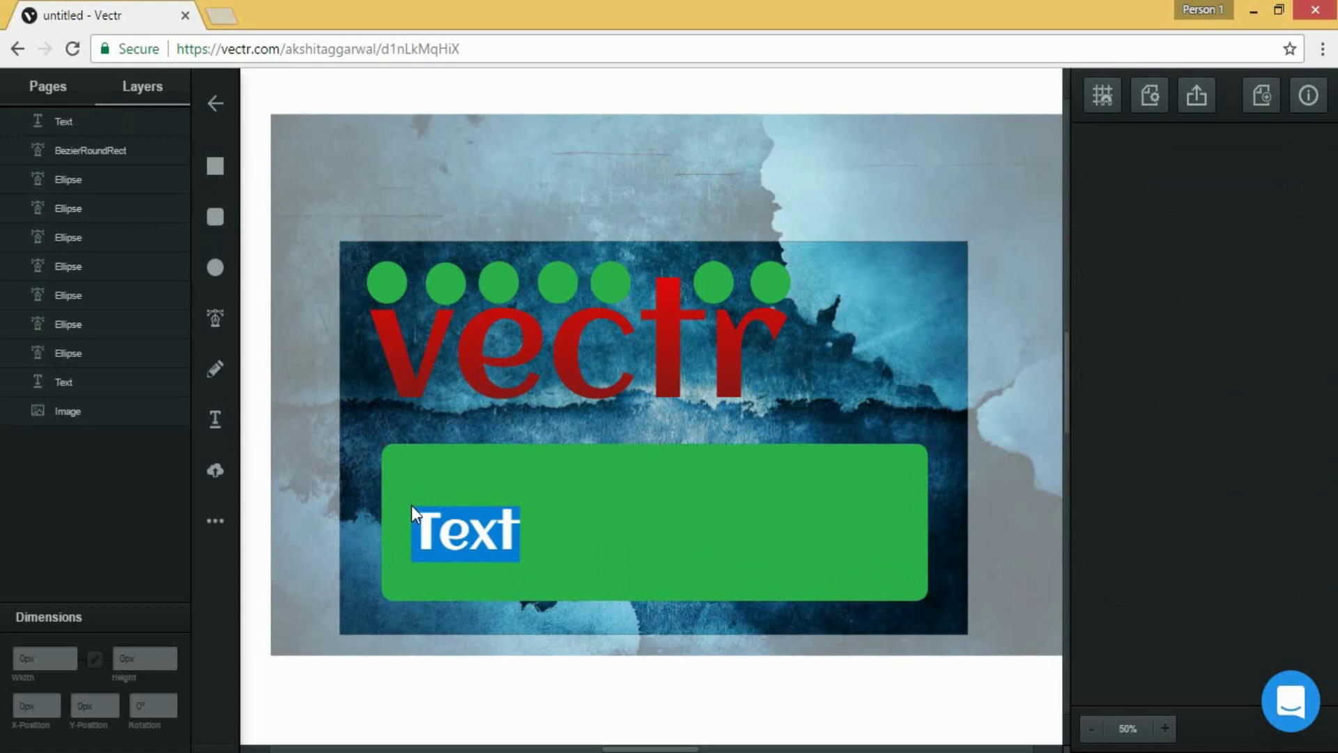
key(BackSpace)
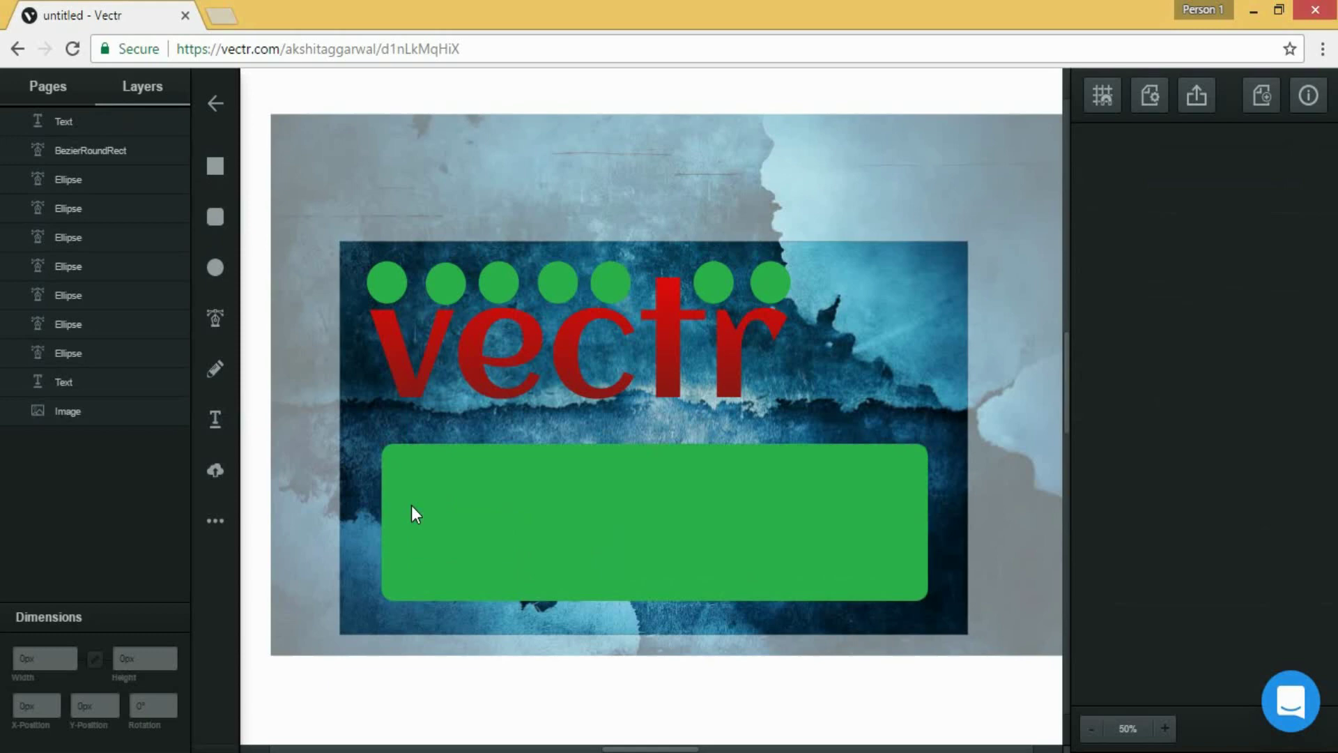
text(editing site)
key(ctrl+a)
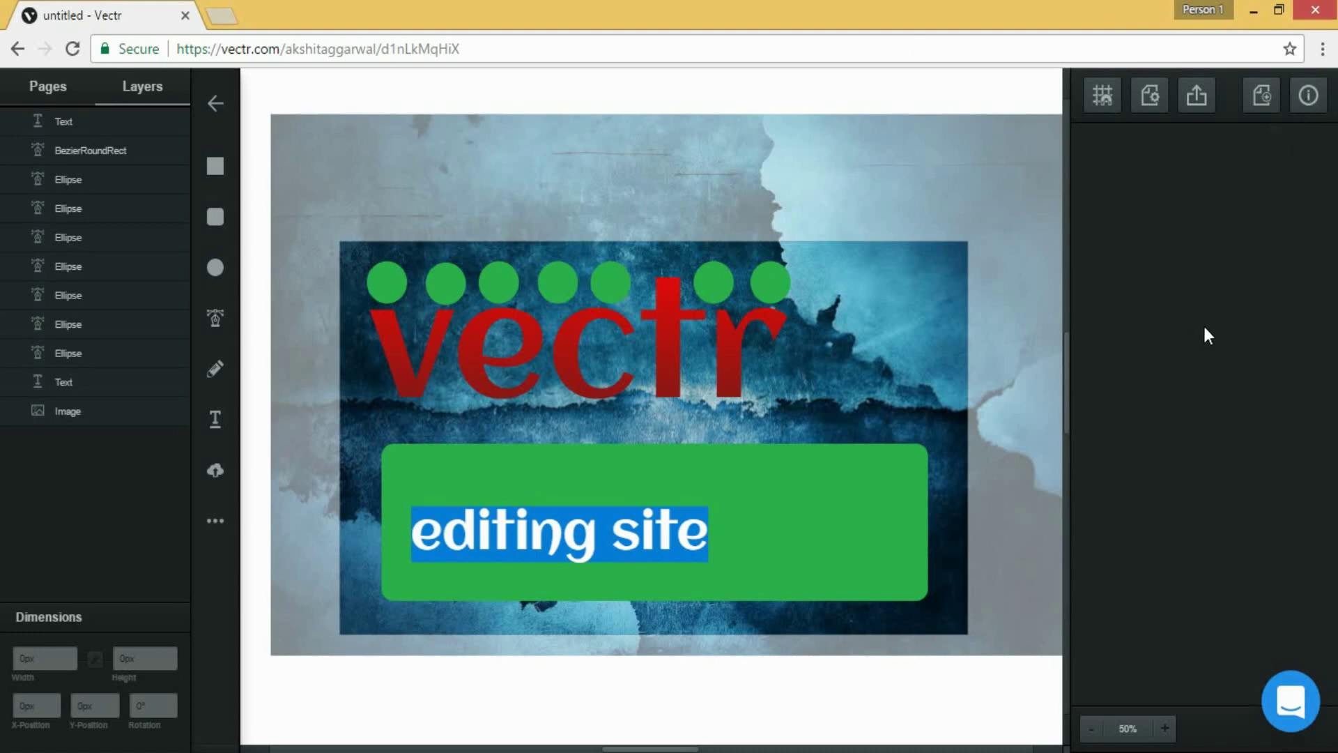
key(BackSpace)
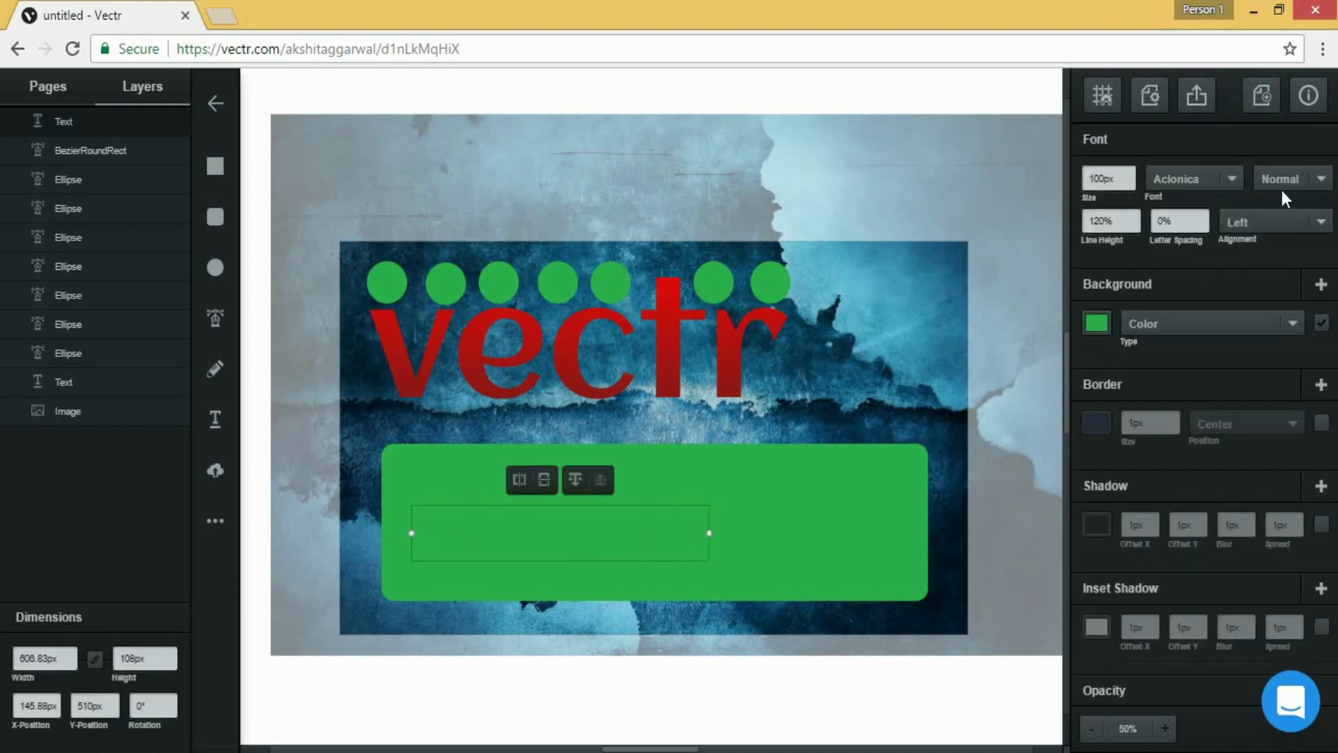
Step: Make 'editing site' 200px bright yellow and fit it inside the green box
click(1121, 179)
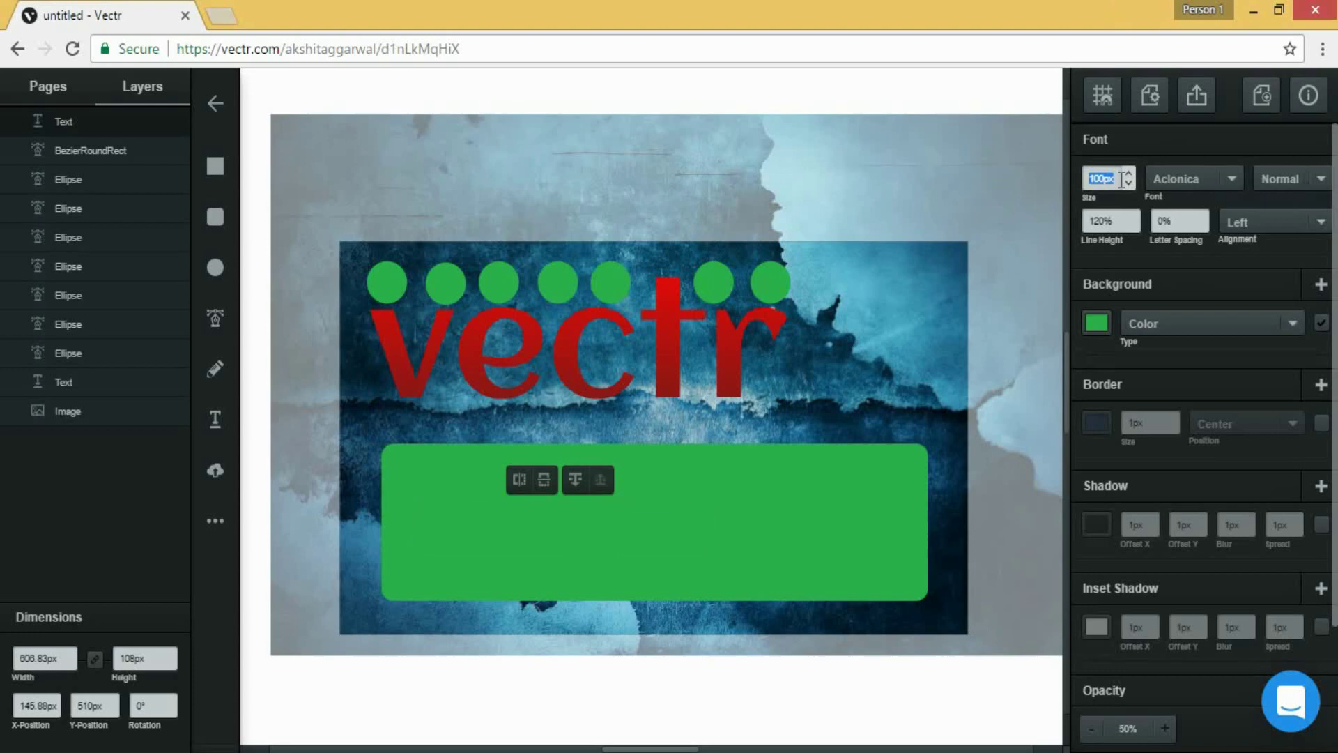
text(200)
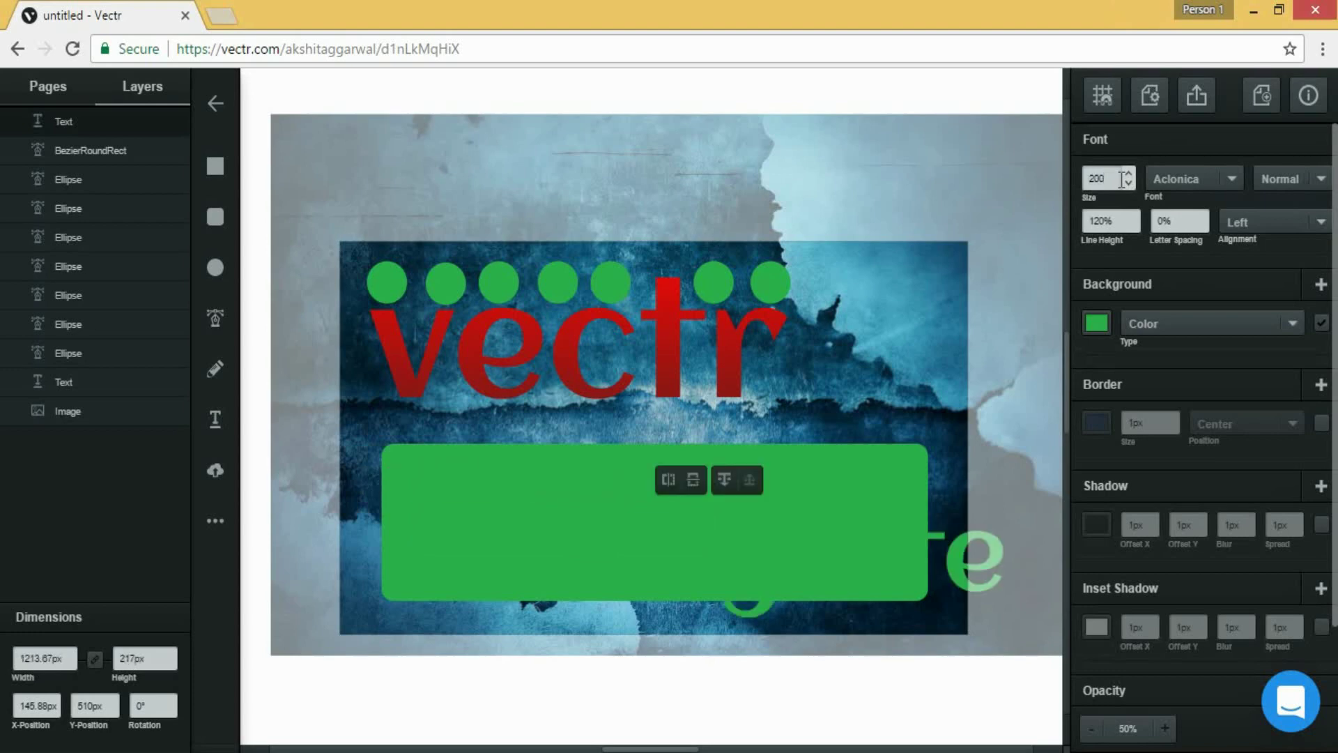
click(1096, 324)
click(1056, 206)
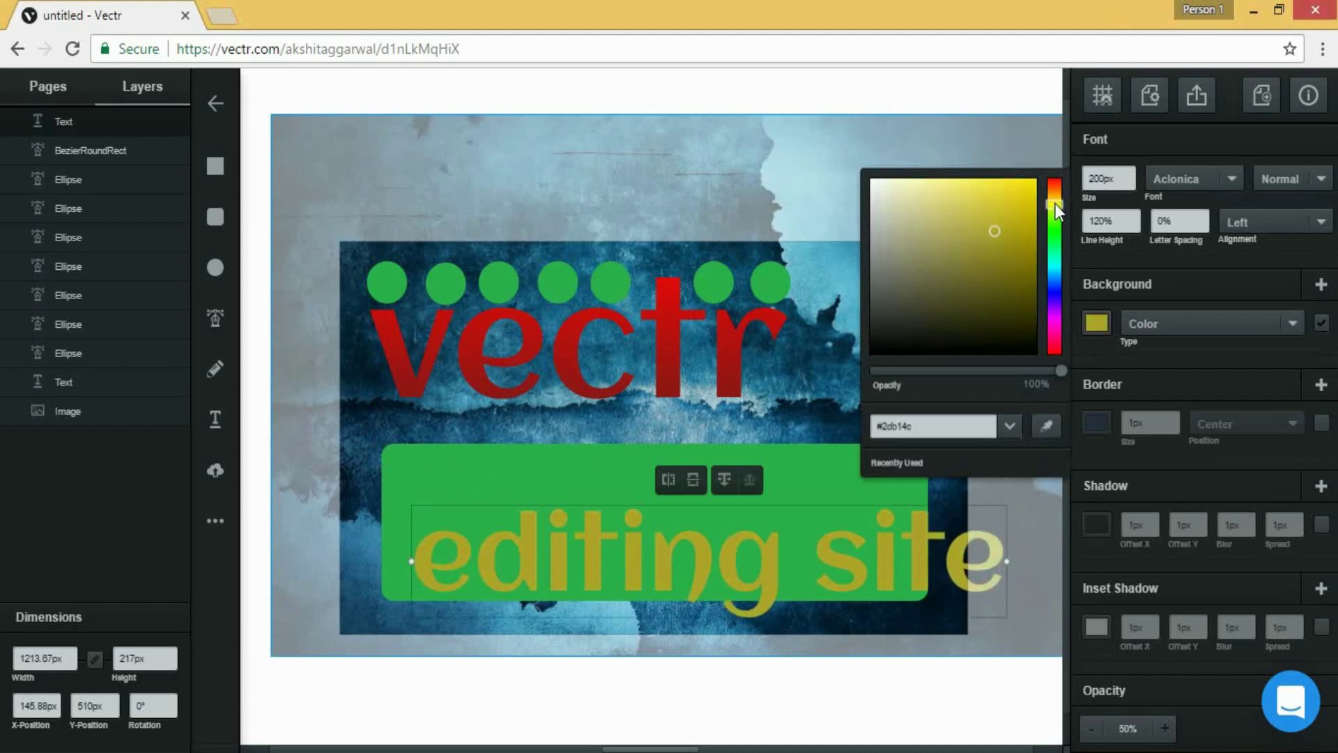
drag(1033, 202, 1027, 183)
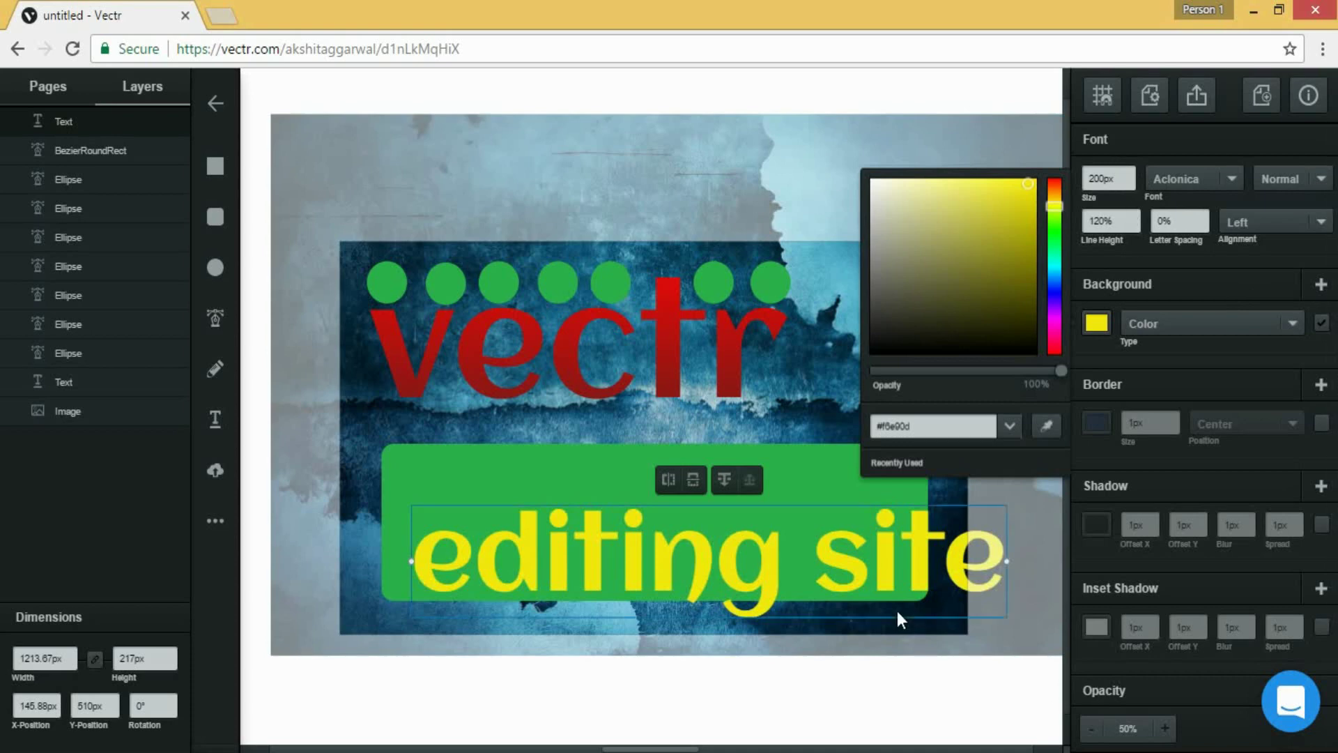
drag(902, 580, 847, 548)
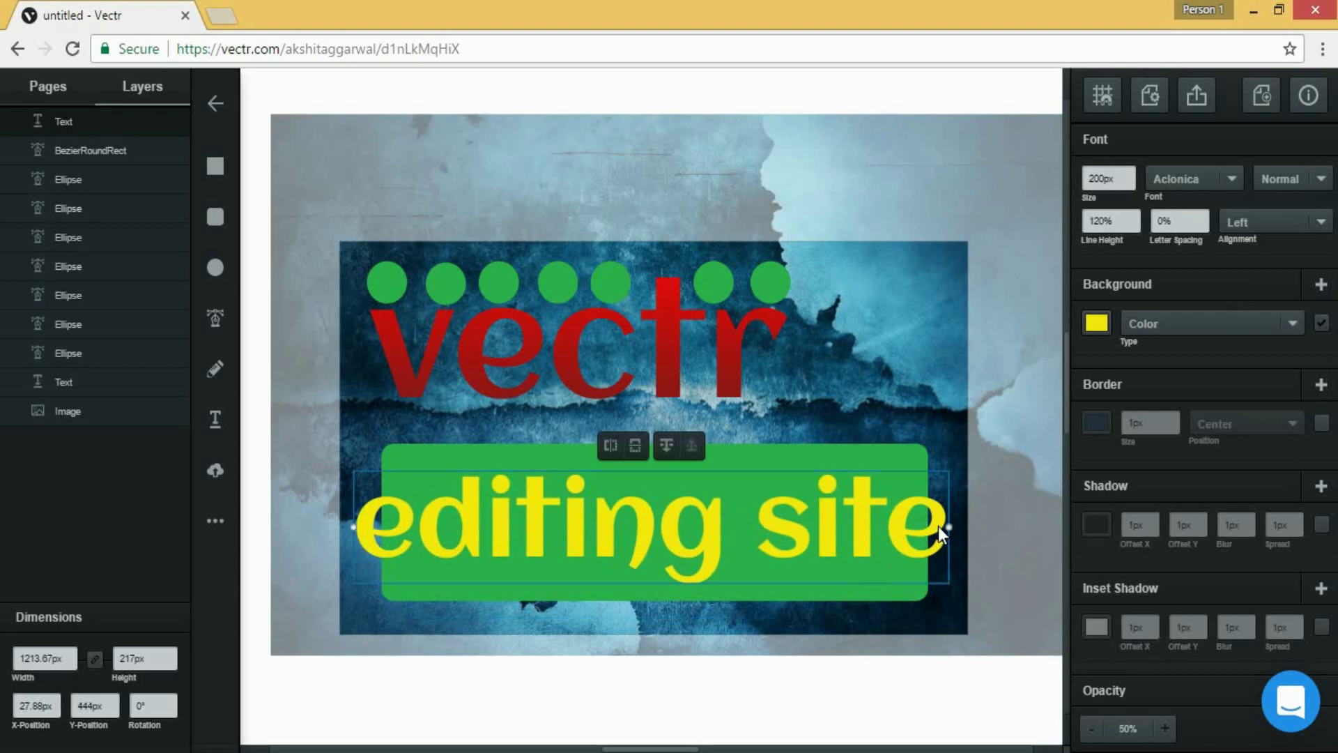
drag(948, 526, 838, 529)
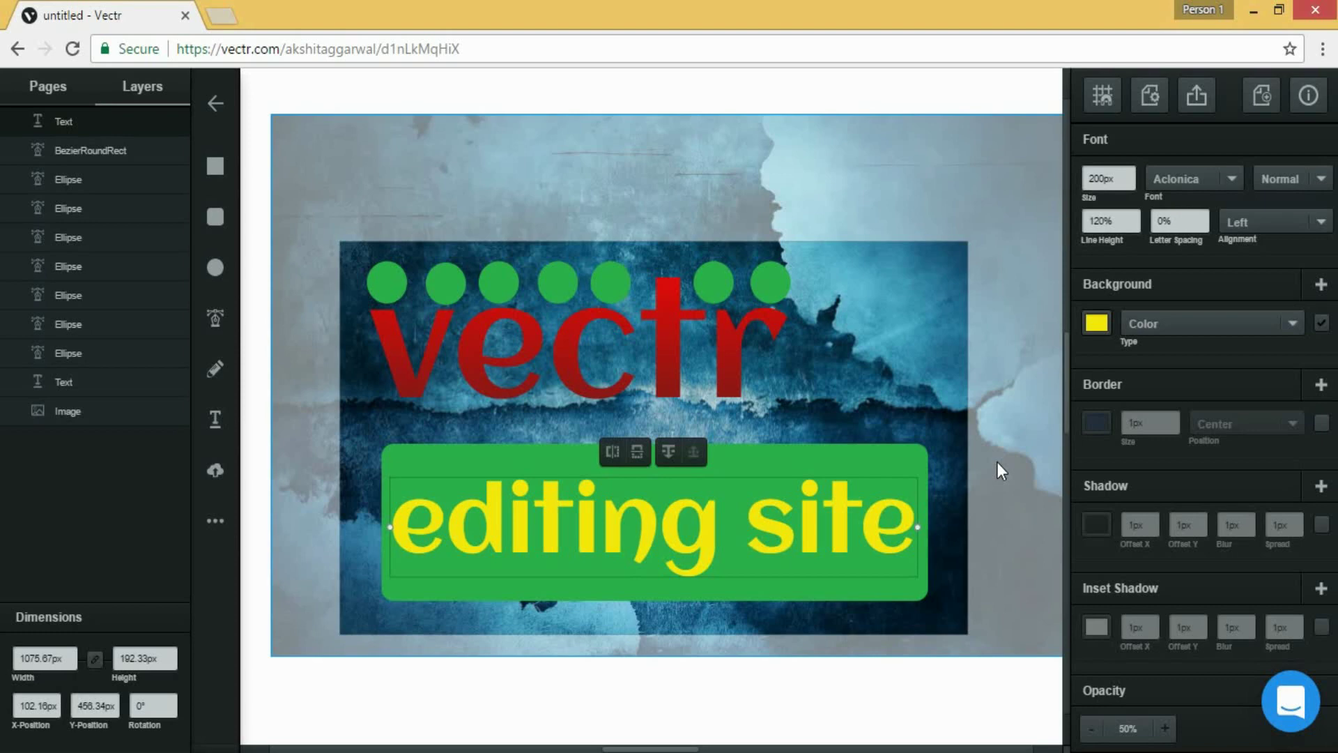
Step: Set the thumbnail export to jpg format at 100% quality
click(1200, 96)
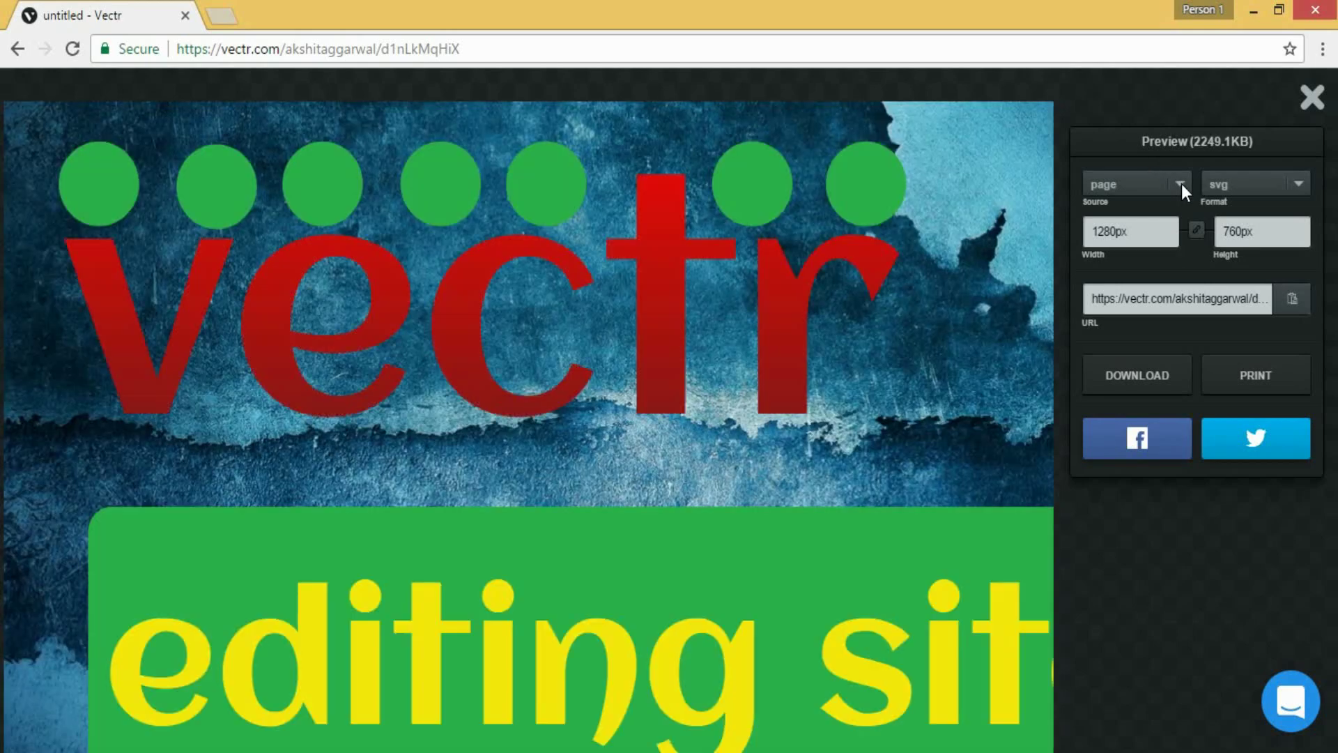
click(1299, 184)
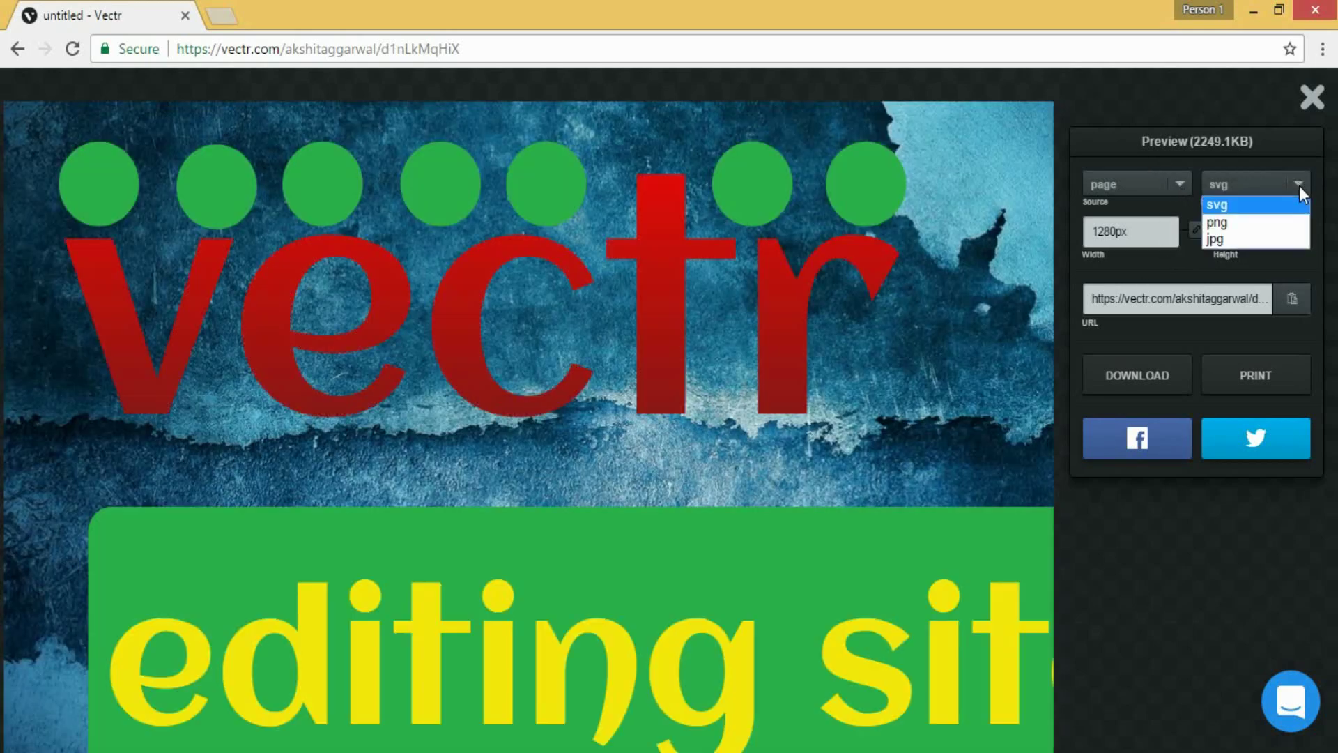
click(1252, 239)
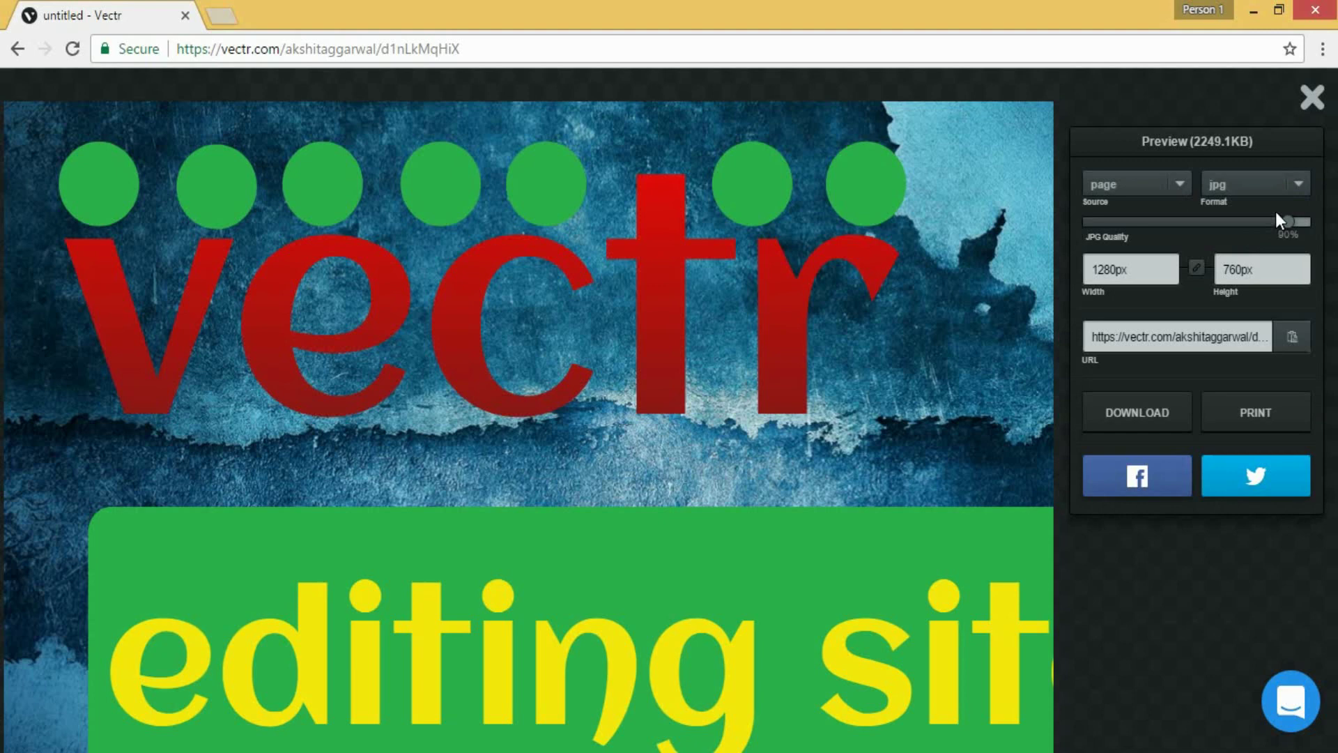
drag(1291, 220, 1335, 221)
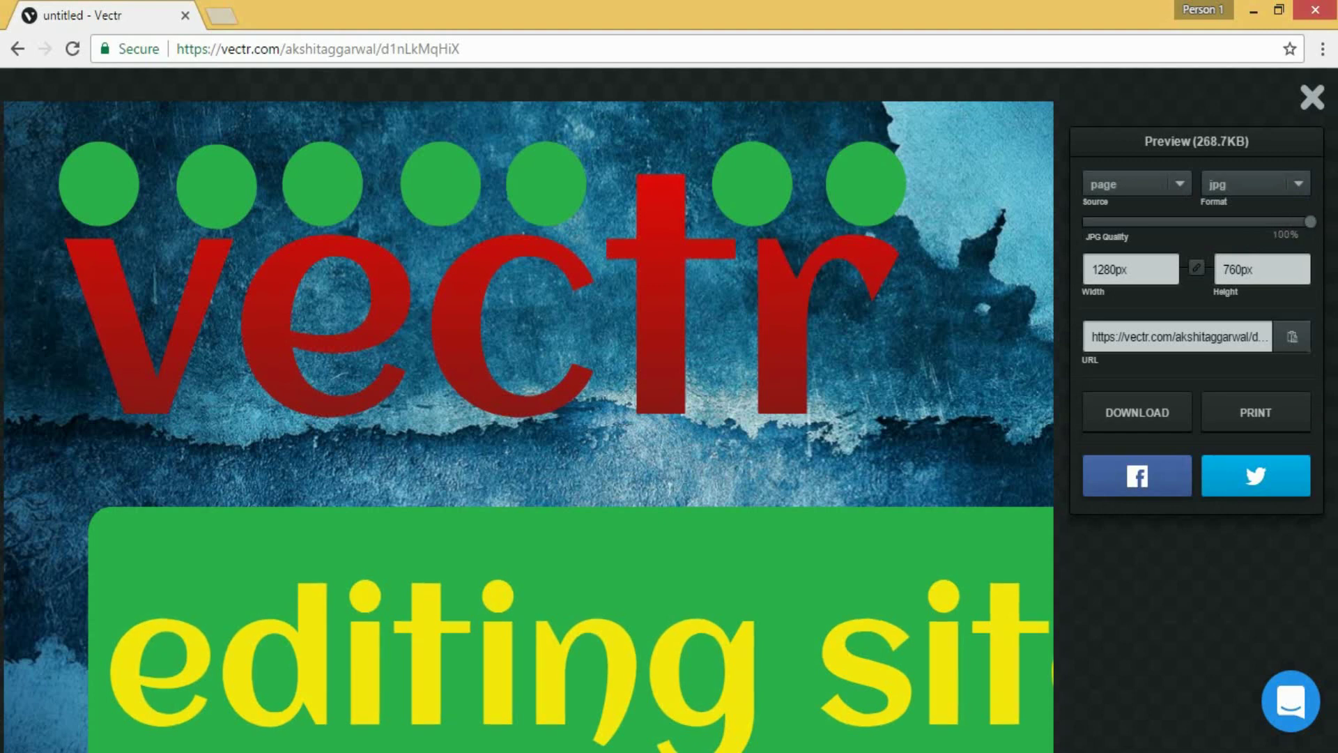
Step: Download the JPG and show the downloaded untitled.jpg in its folder
click(1158, 412)
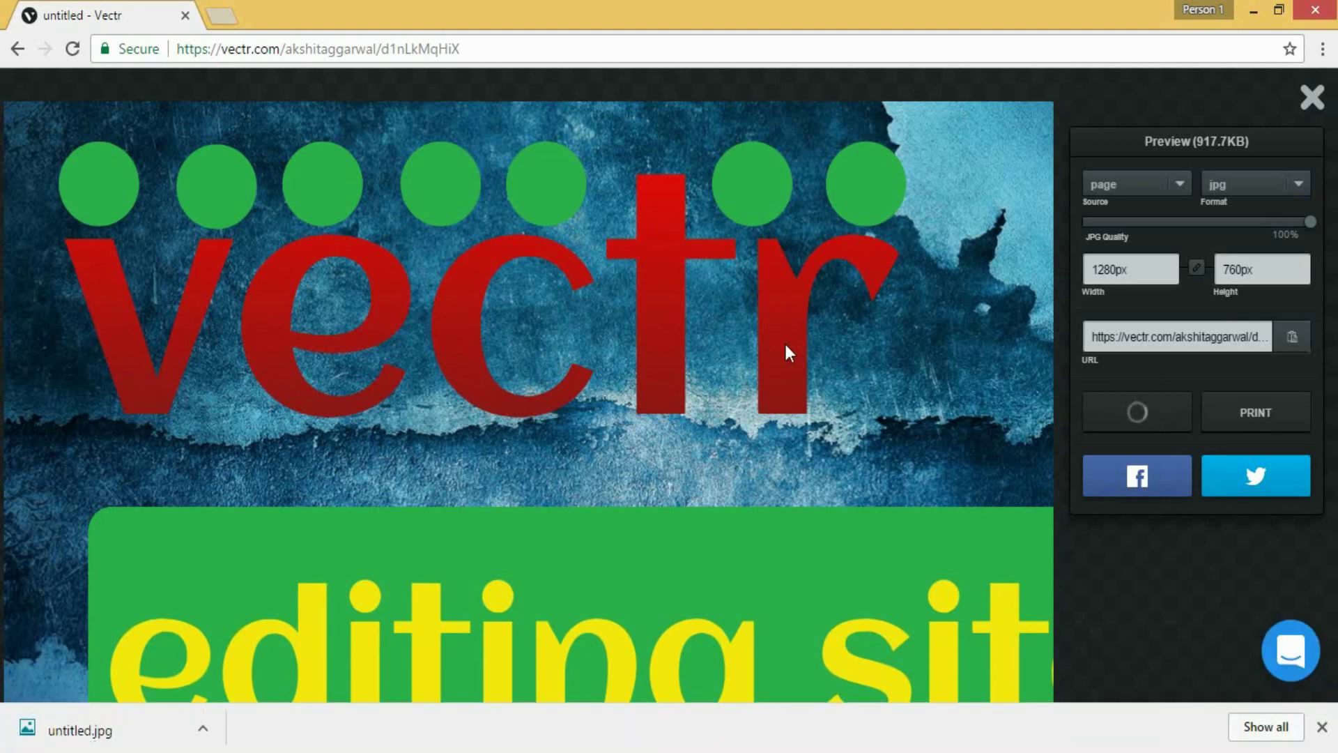
click(202, 728)
click(265, 662)
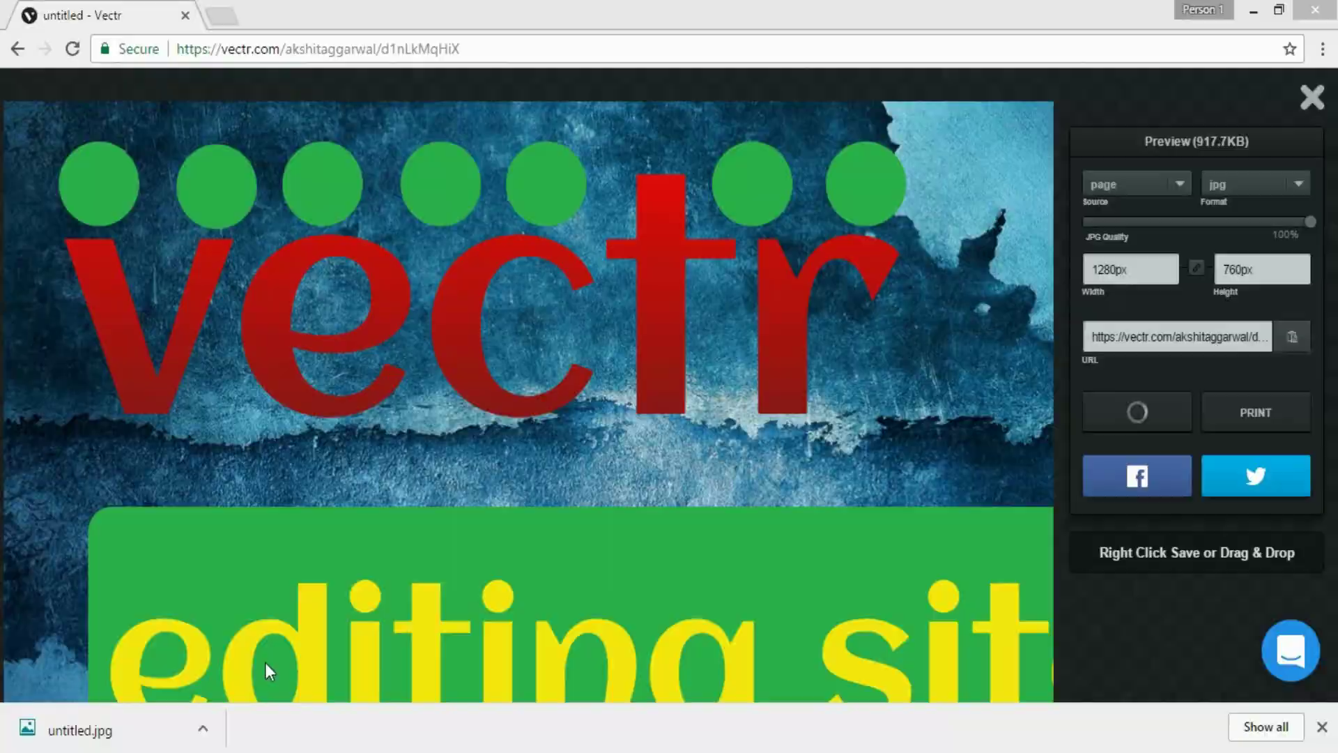
Step: Open untitled.jpg from the Downloads folder in the Photos app
double_click(279, 721)
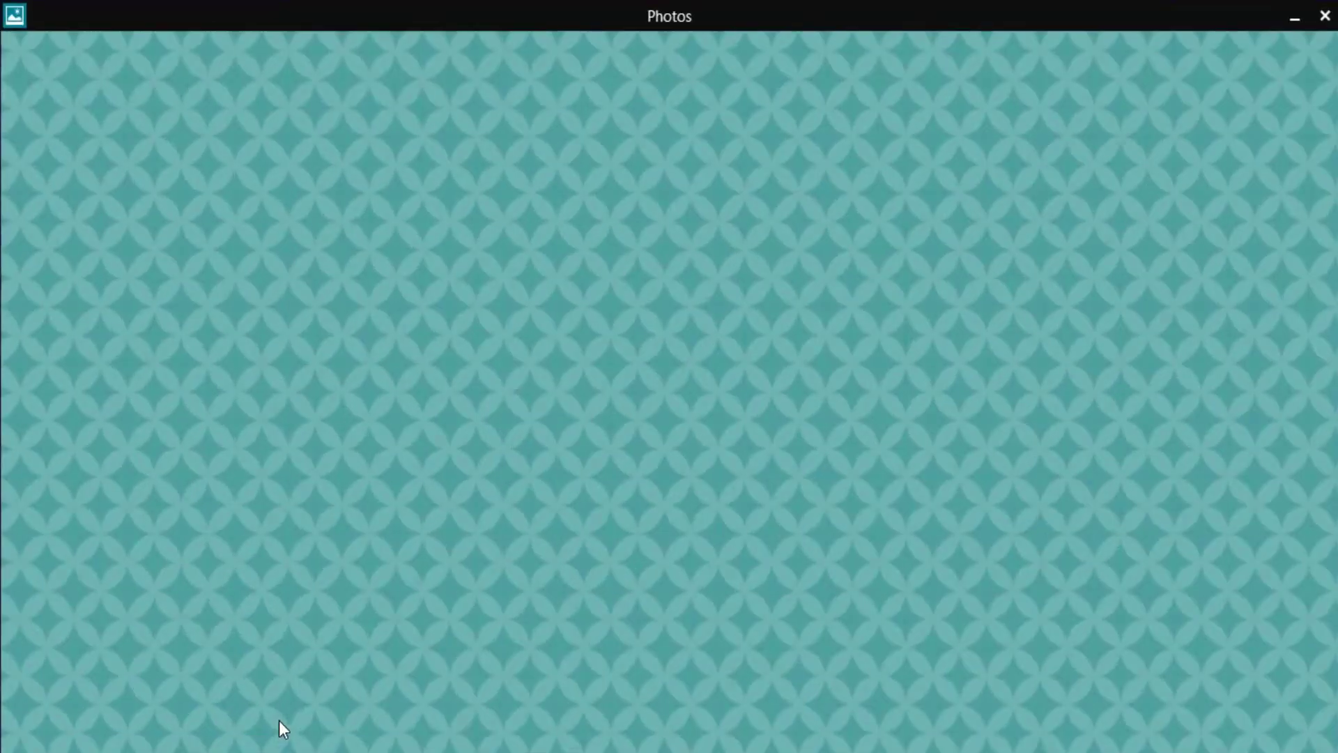